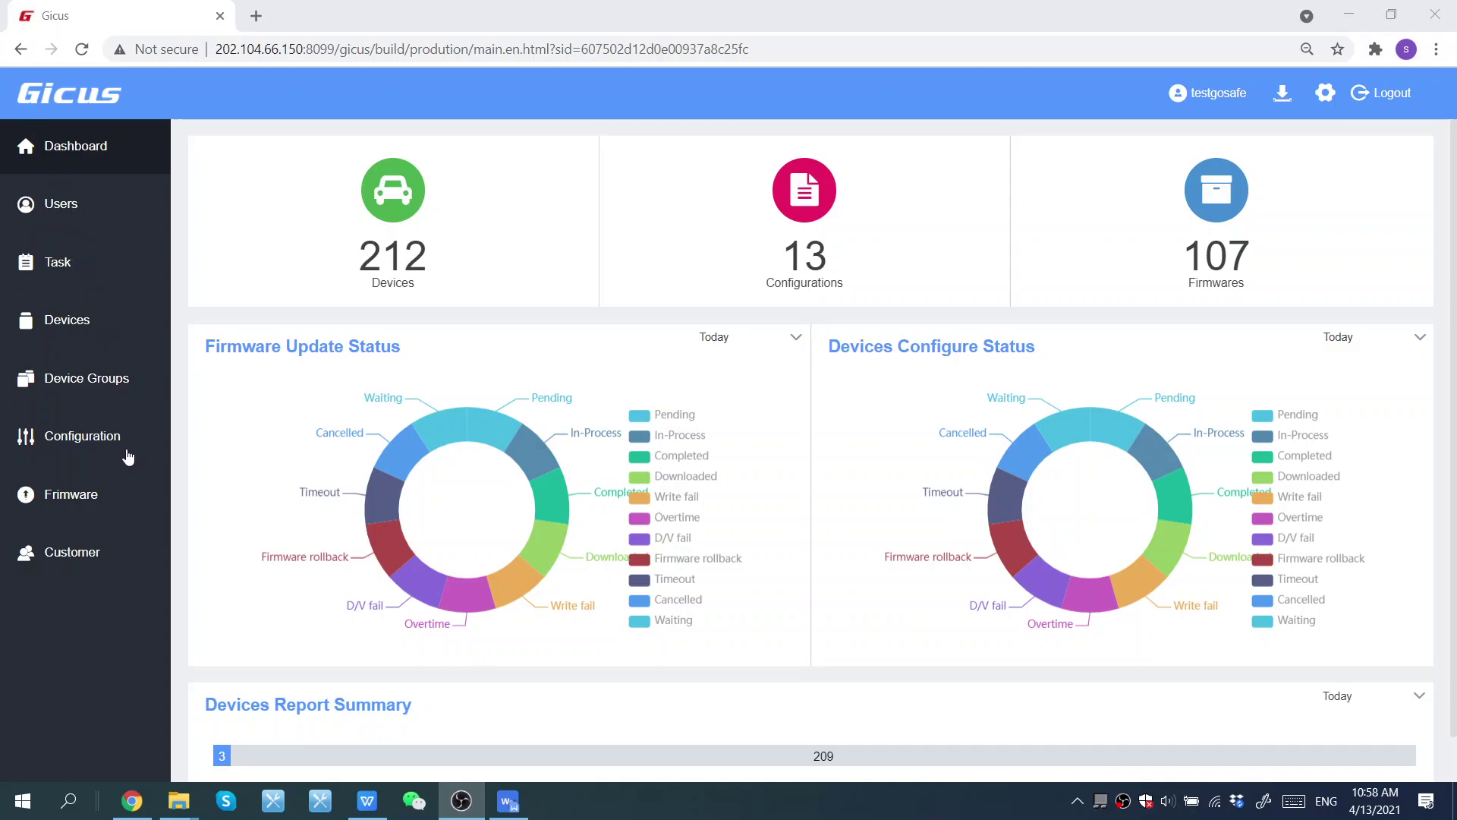
Upload G6S_V3.40.bin as a new firmware, auto-filling model G6S and release version V3.40
left_click(125, 503)
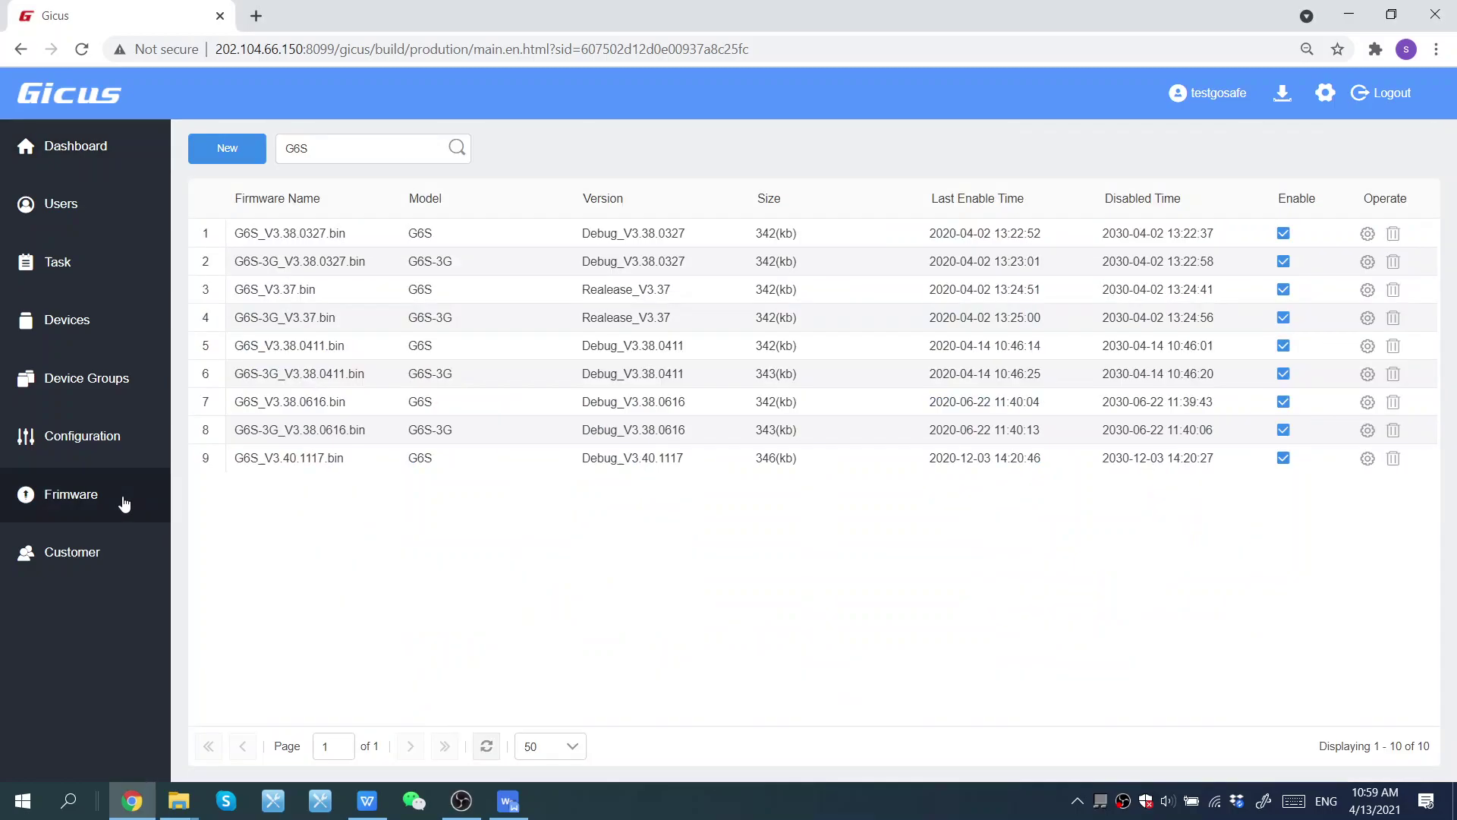
left_click(250, 157)
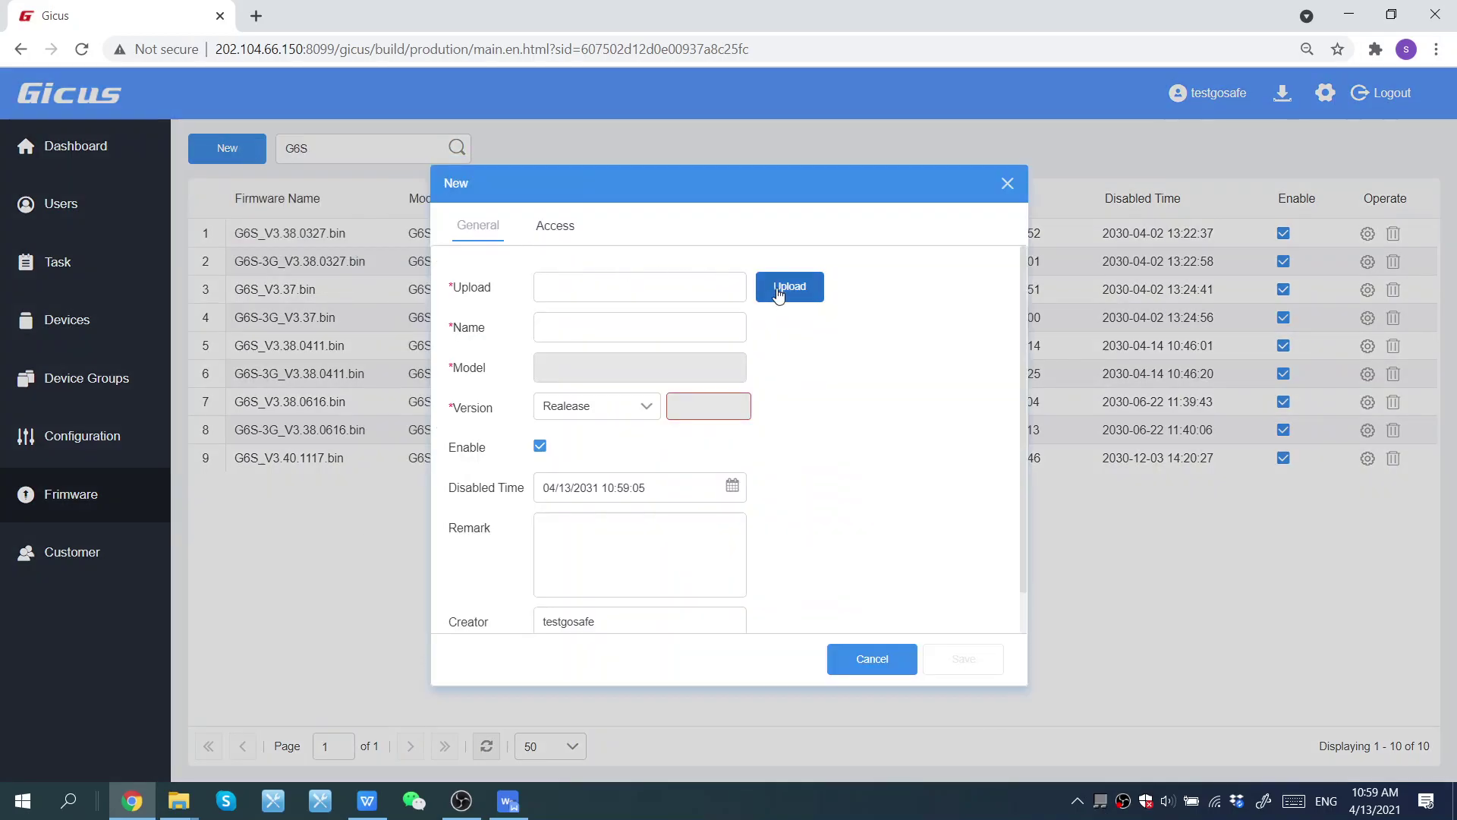
left_click(781, 292)
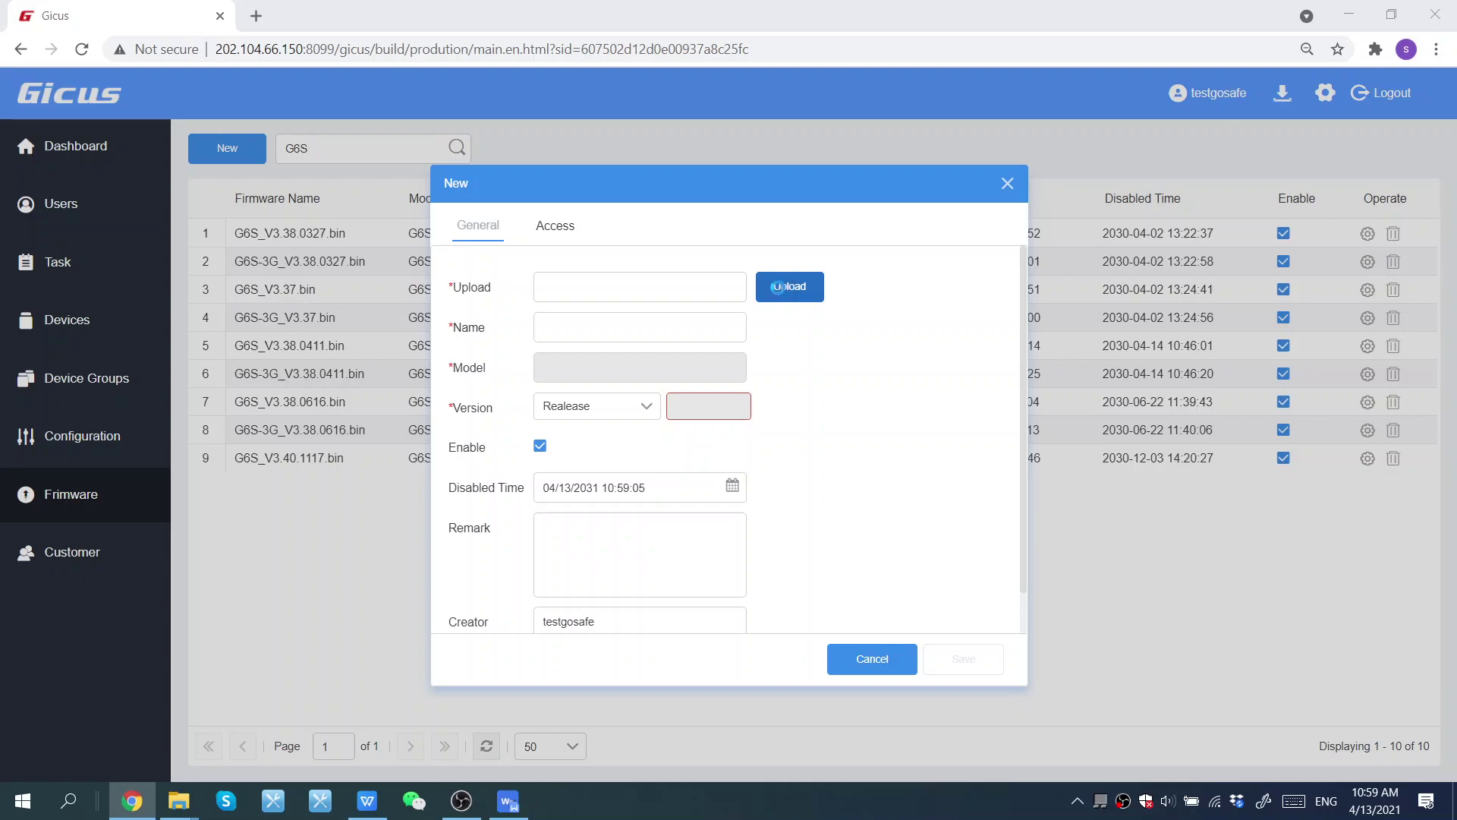
double_click(383, 140)
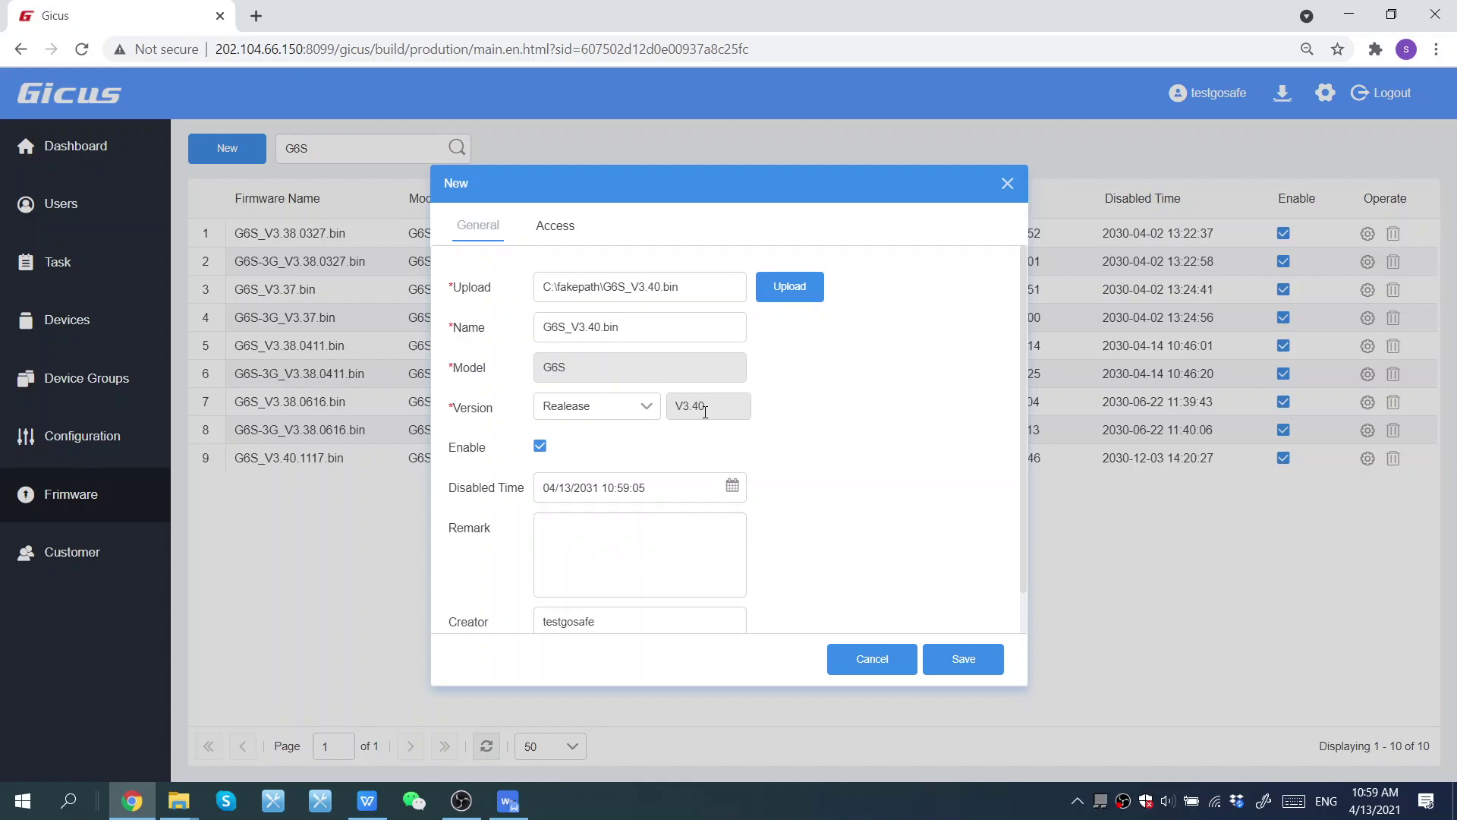
scroll(705, 411, "down", 1)
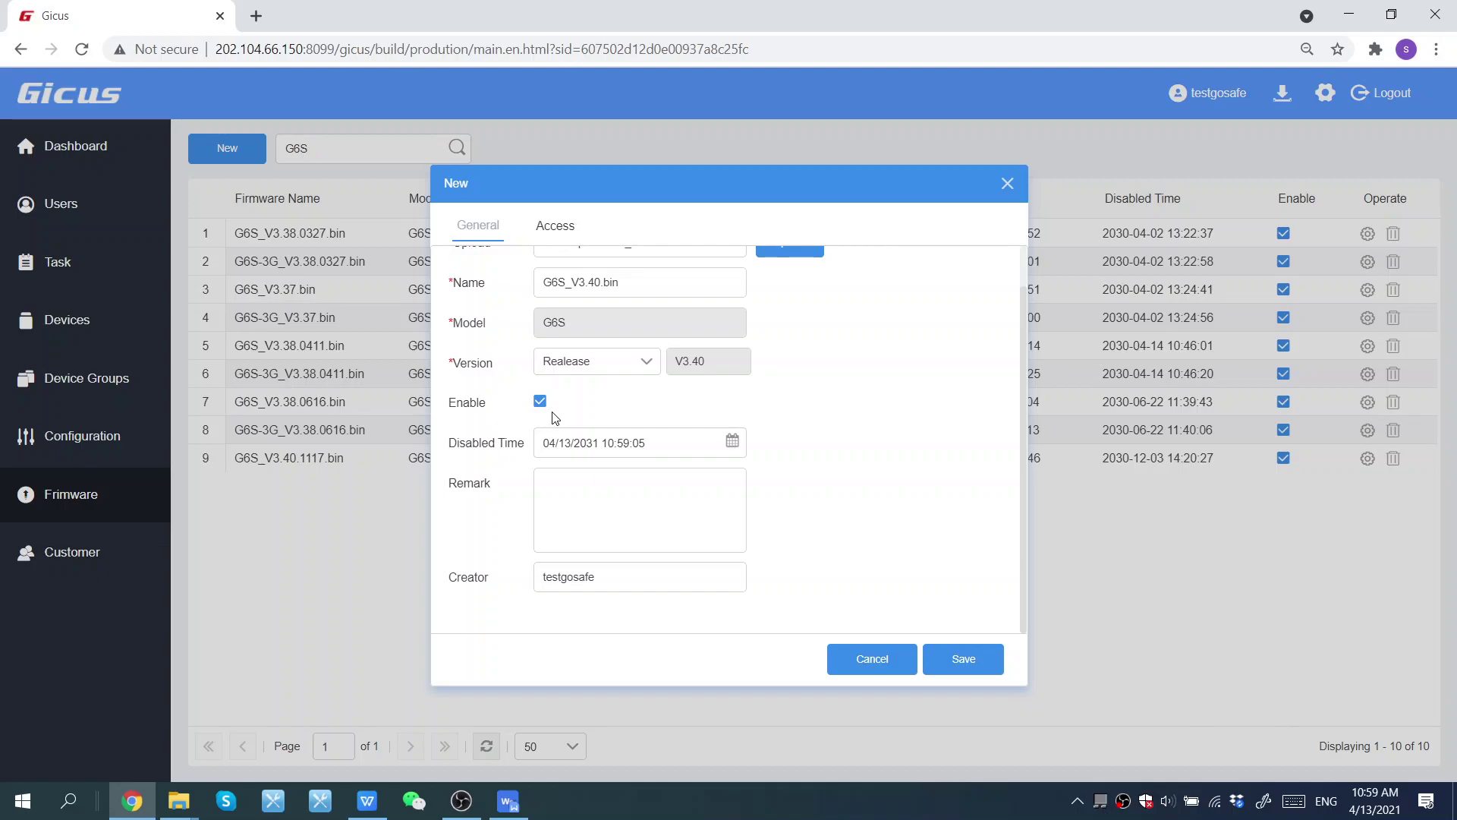
Review access, save G6S_V3.40.bin as firmware entry 10, then go to Configuration
left_click(561, 241)
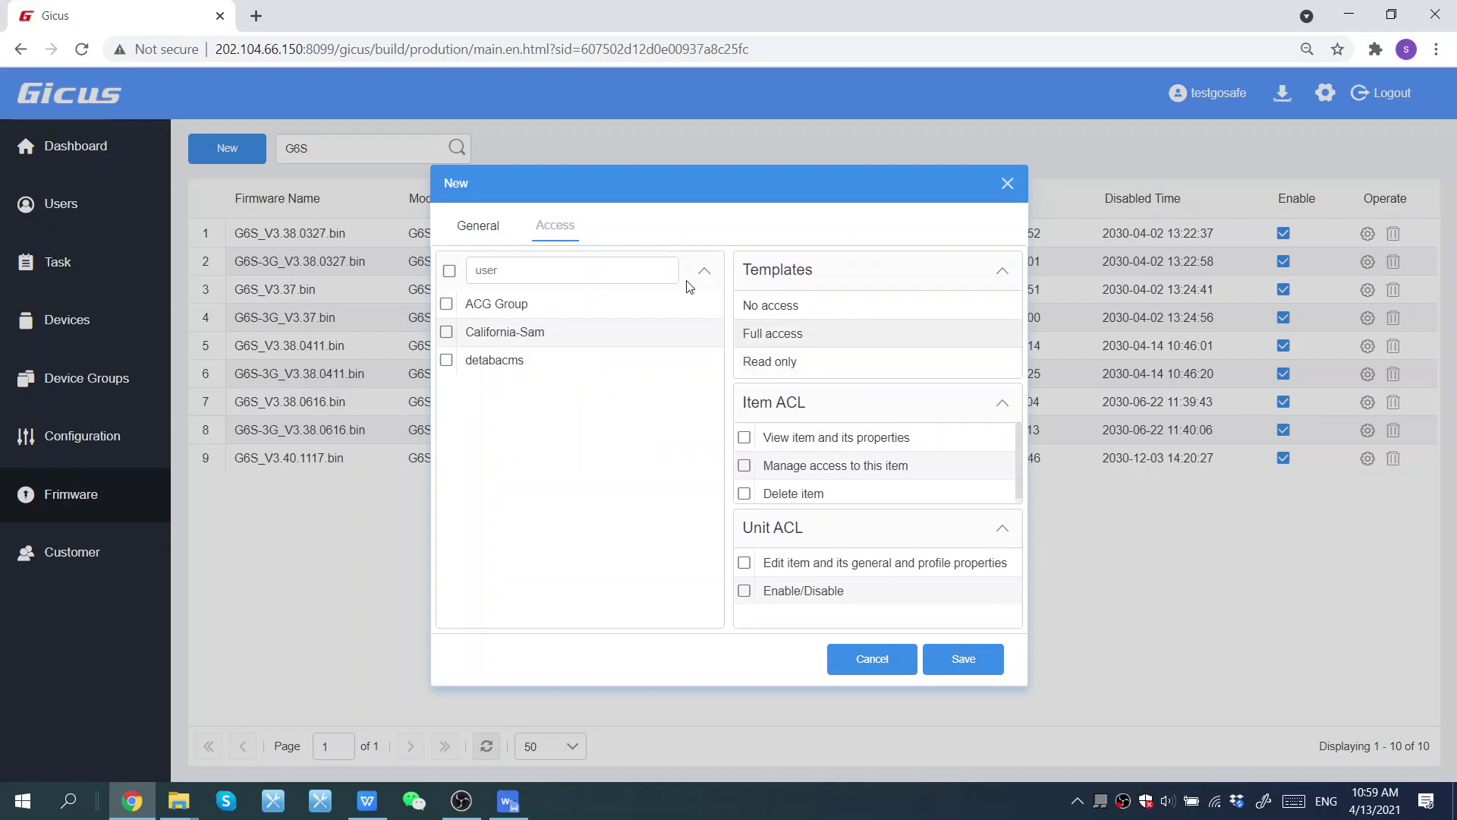
left_click(494, 228)
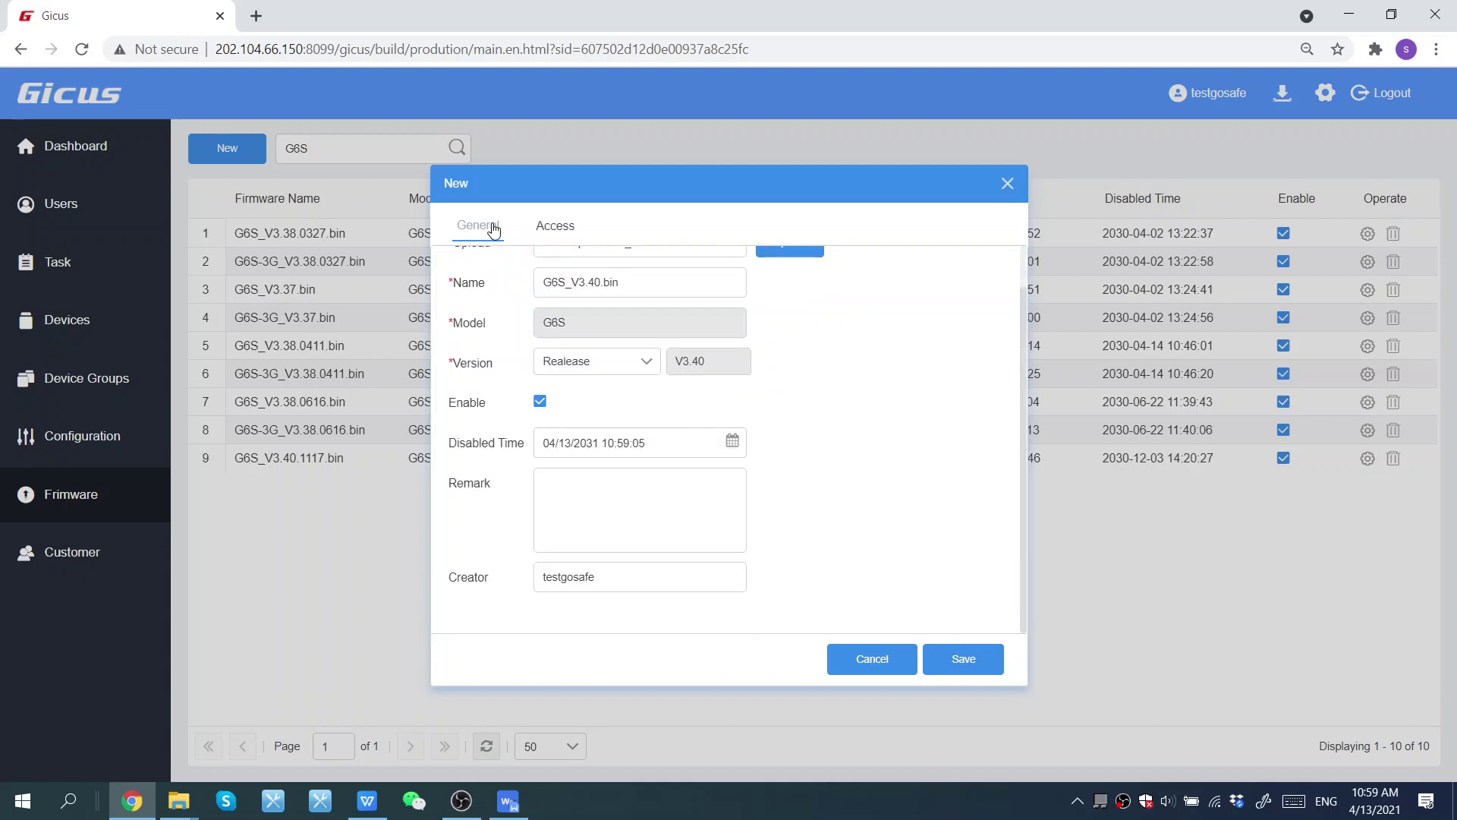
left_click(971, 663)
left_click(987, 665)
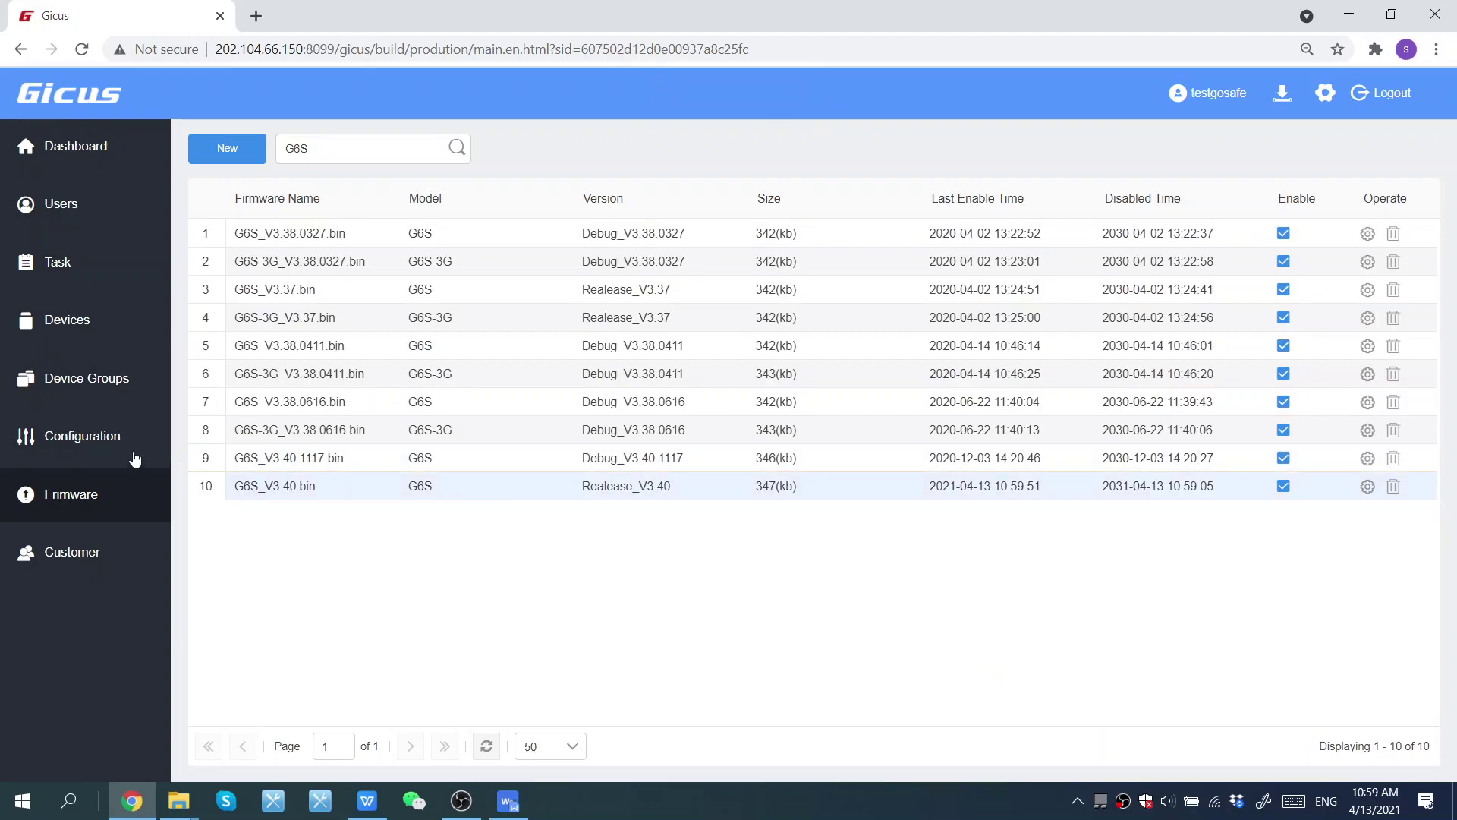
left_click(113, 437)
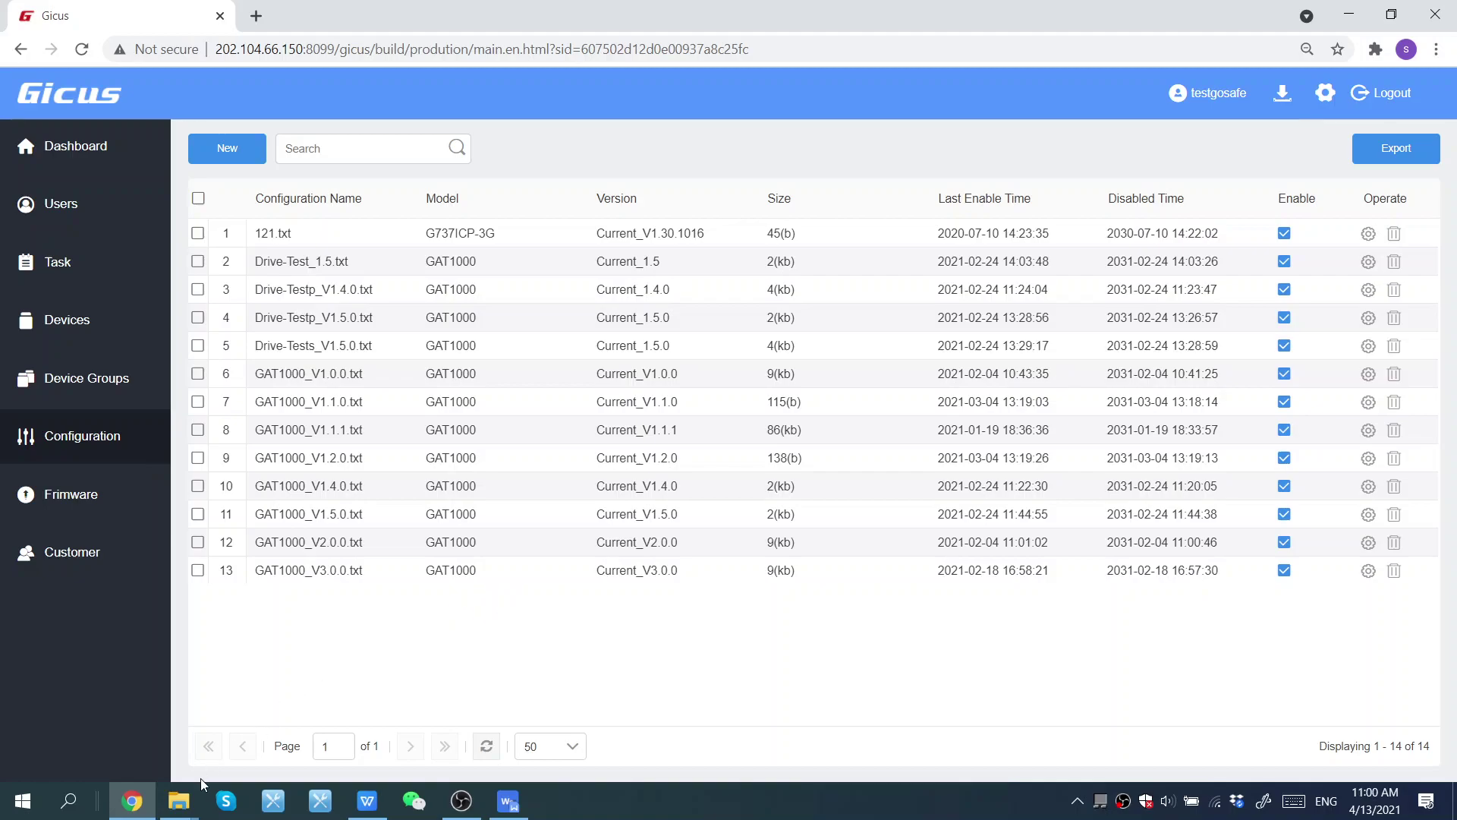
Open SampleConfiguration.txt from the File Explorer folder in a maximized Notepad window
mouse_move(179, 801)
left_click(177, 760)
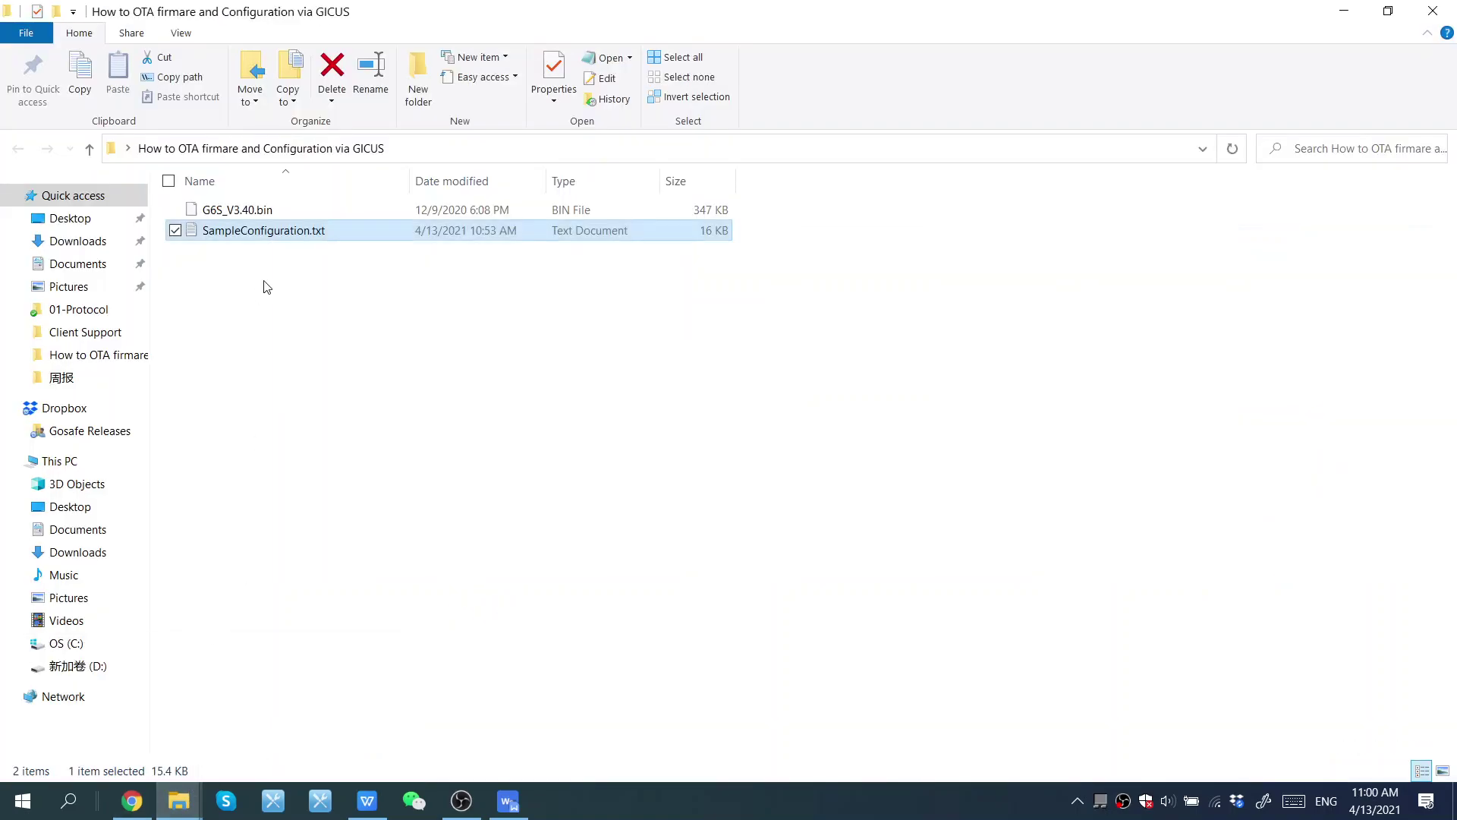
double_click(338, 232)
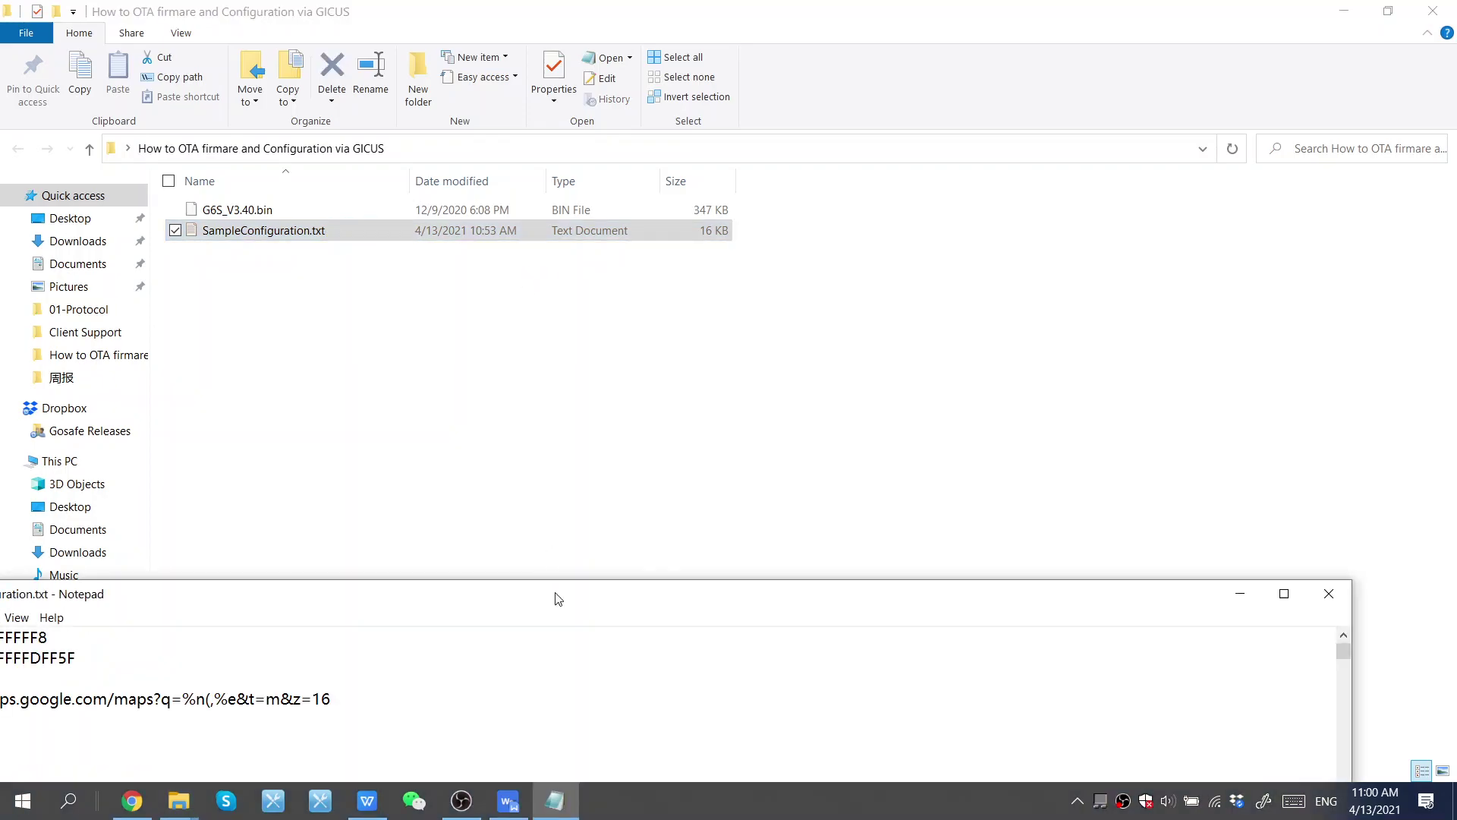
mouse_move(553, 599)
left_mouse_down()
mouse_move(785, 0)
mouse_move(461, 225)
mouse_move(555, 0)
left_mouse_up()
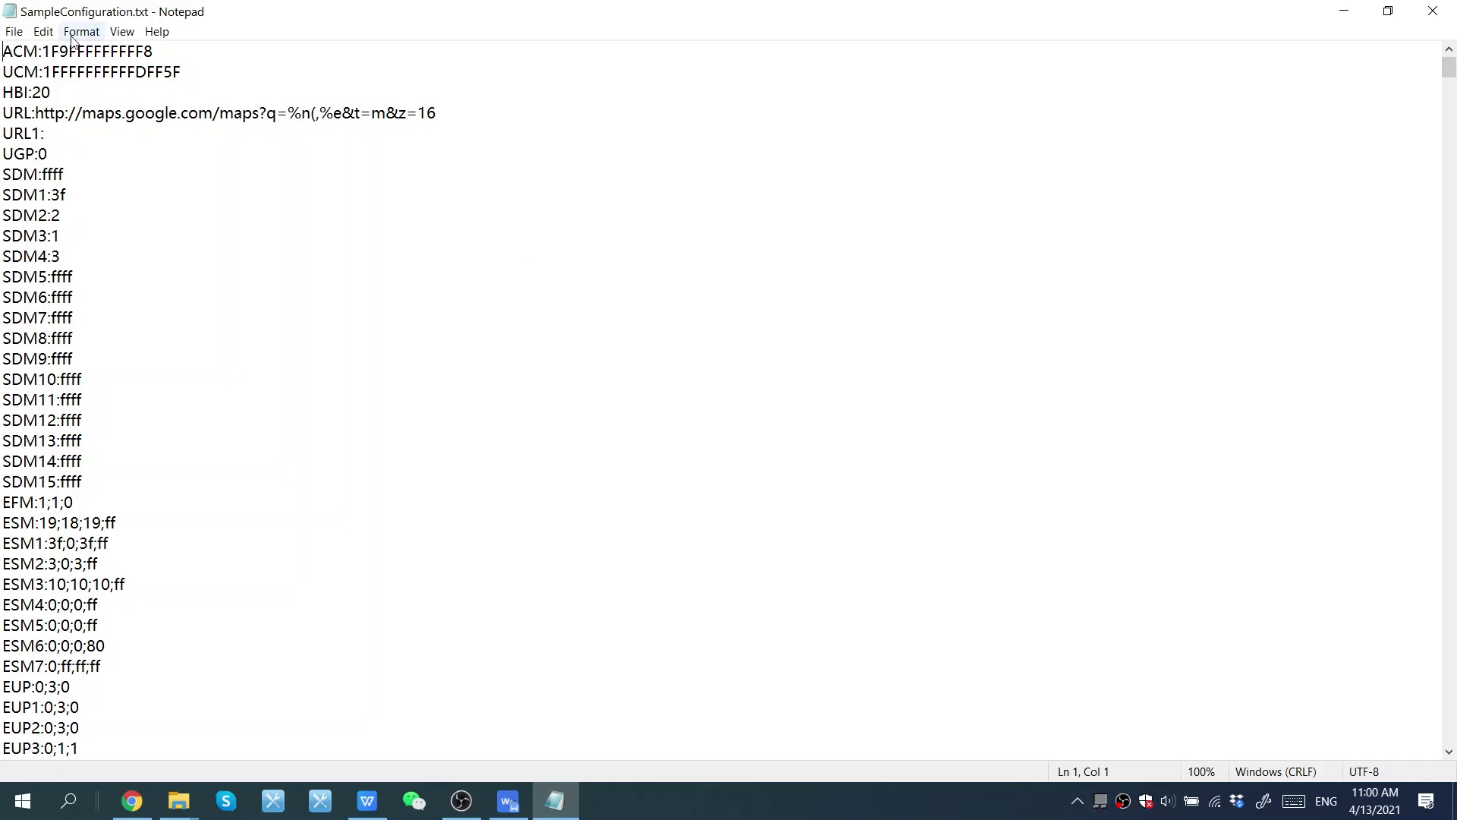
Replace All ':' with ';' in SampleConfiguration.txt, then close Notepad saving the changes
left_click(55, 34)
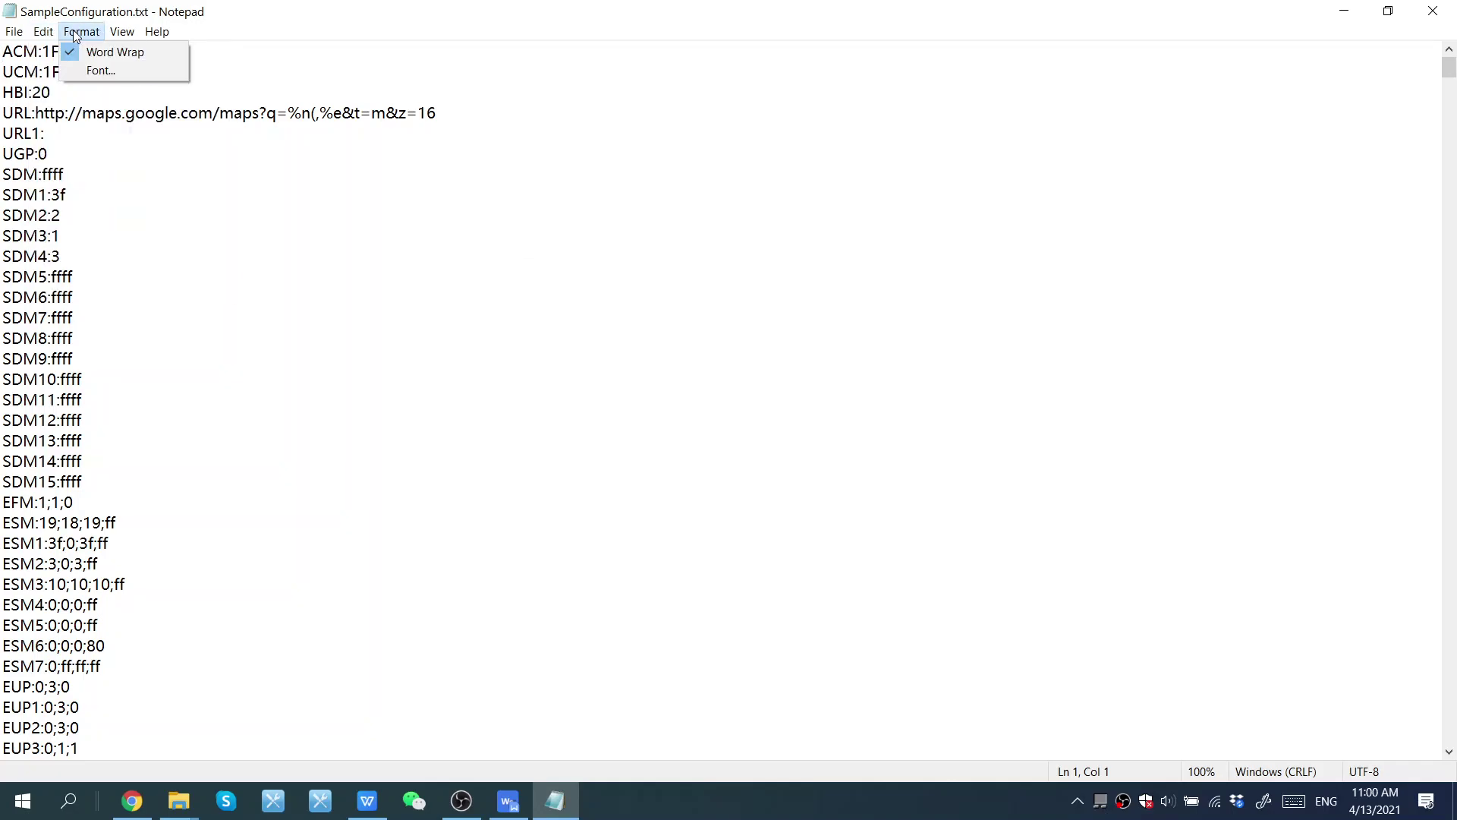
left_click(112, 228)
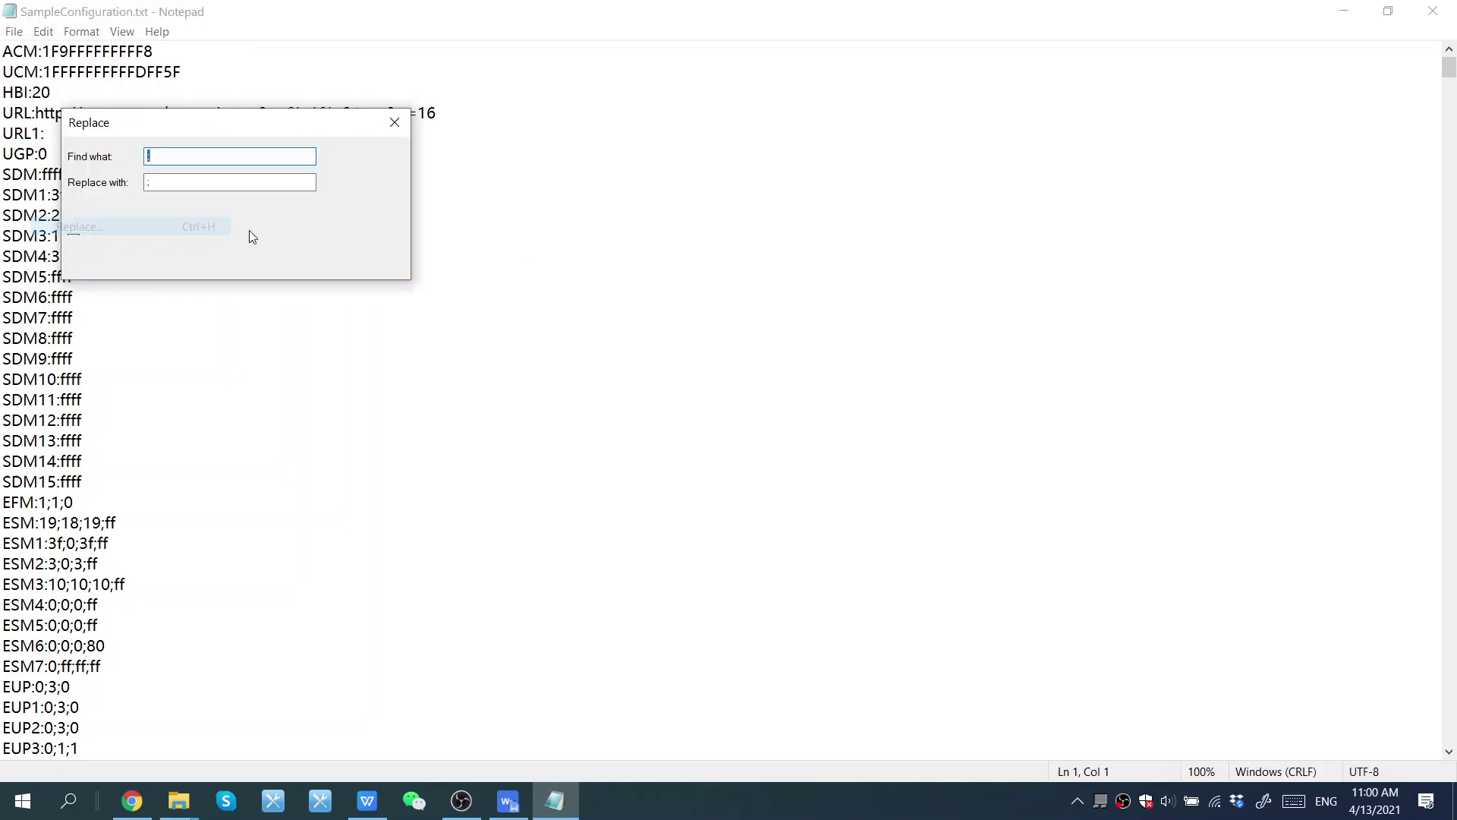
left_click(258, 185)
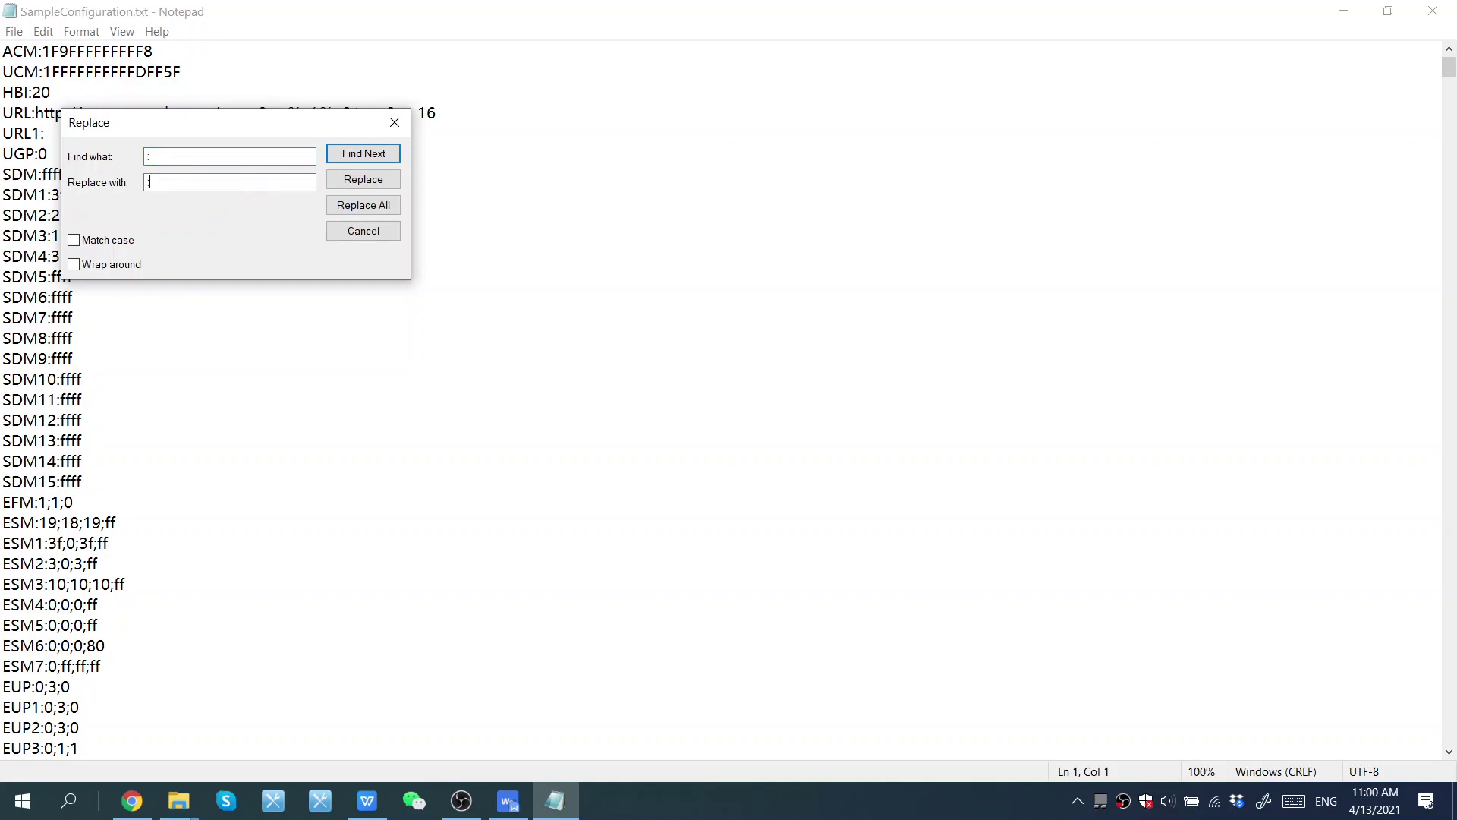
type(";")
left_click(385, 208)
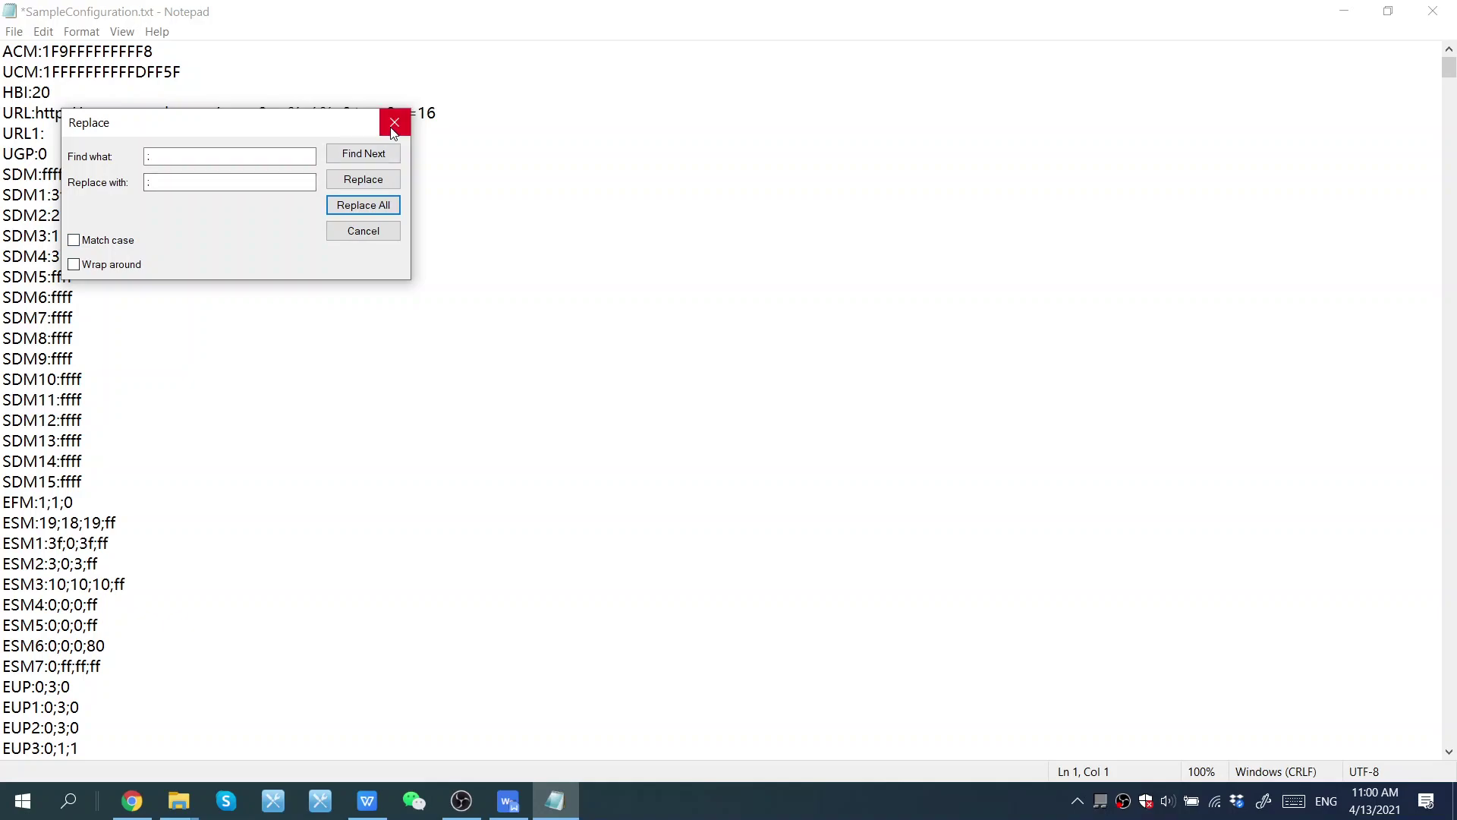
left_click(276, 157)
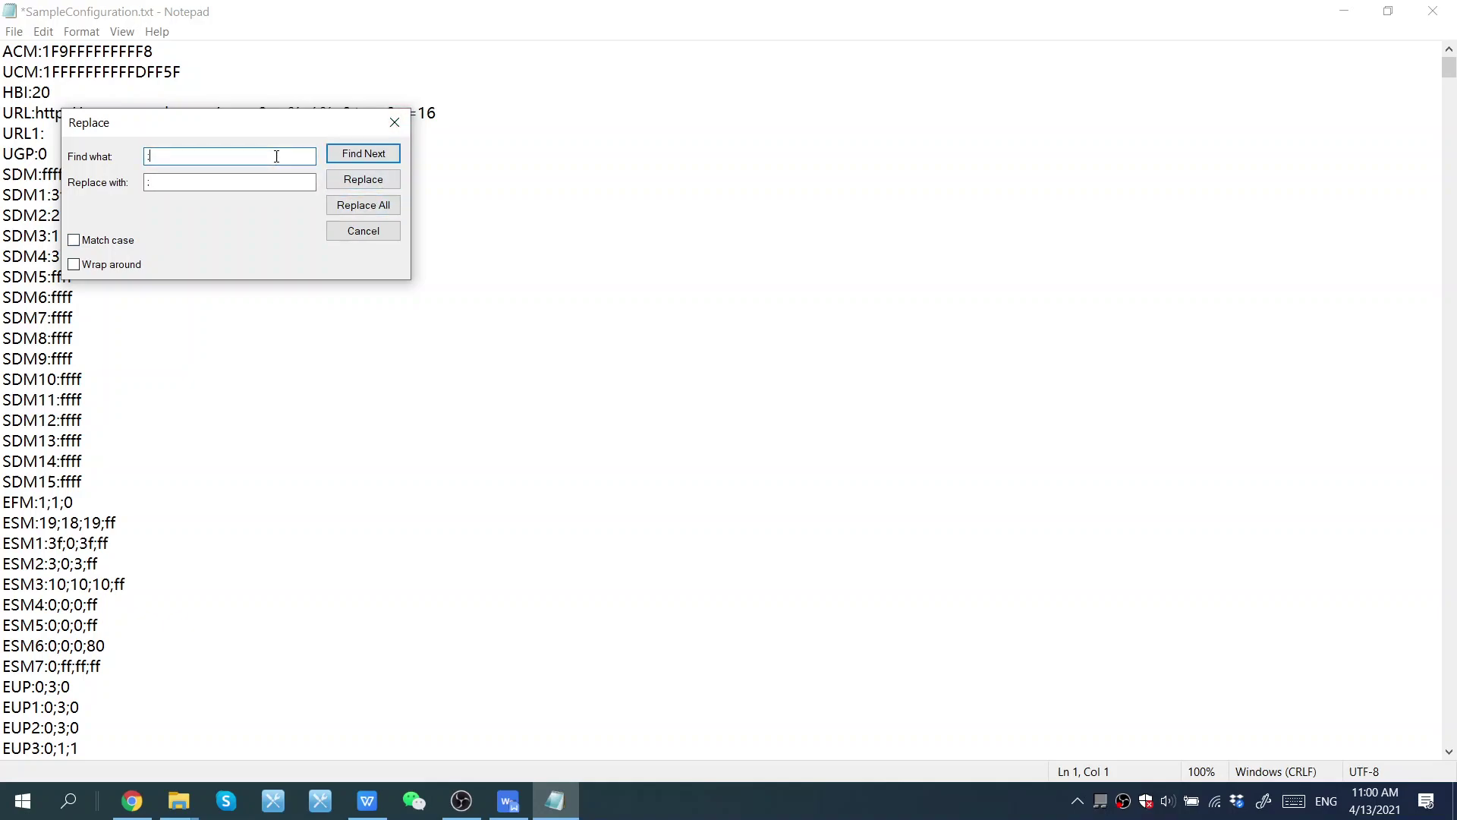
key("BackSpace")
type(":")
left_click(378, 208)
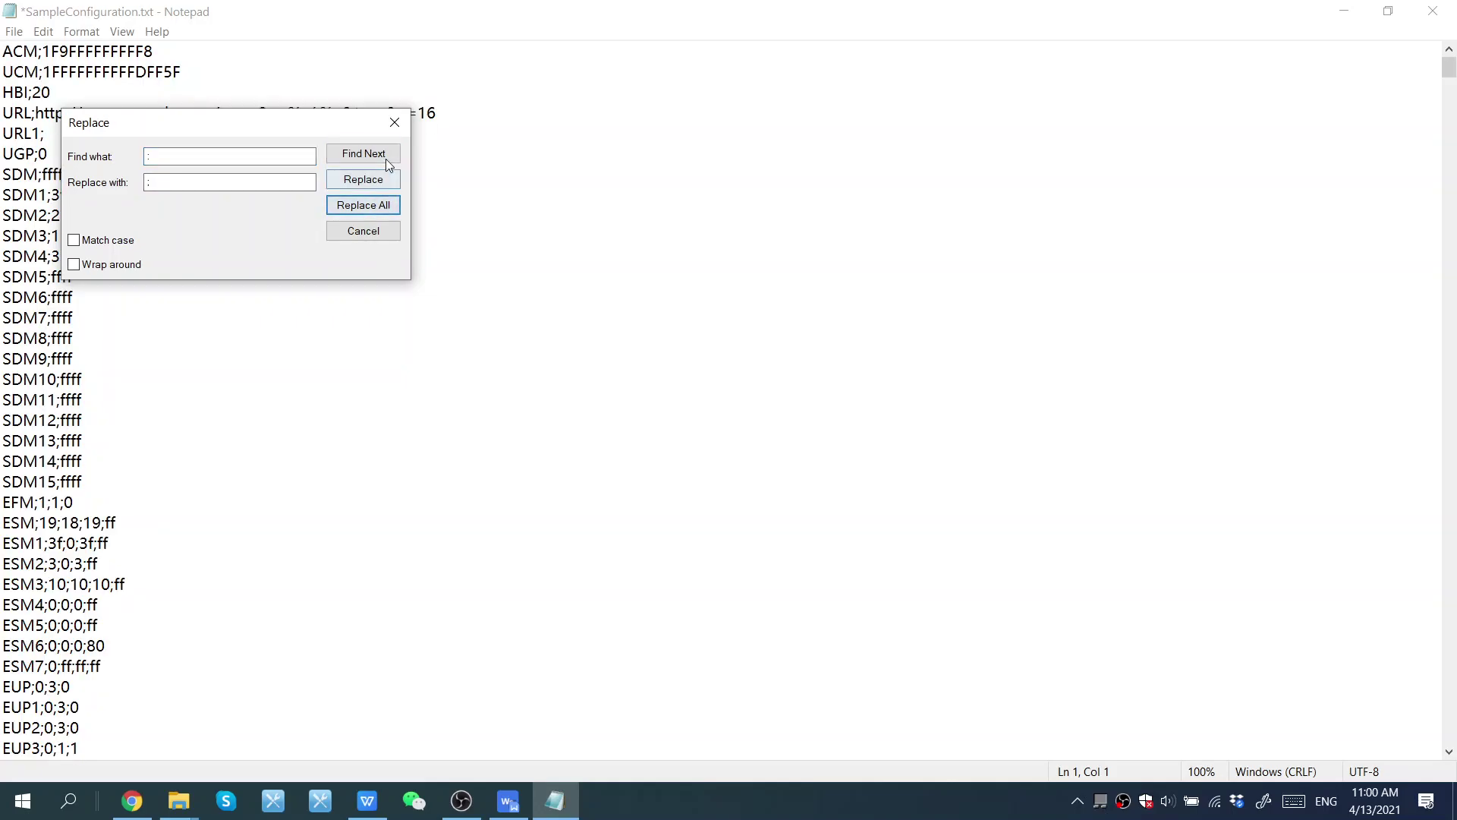
left_click(394, 123)
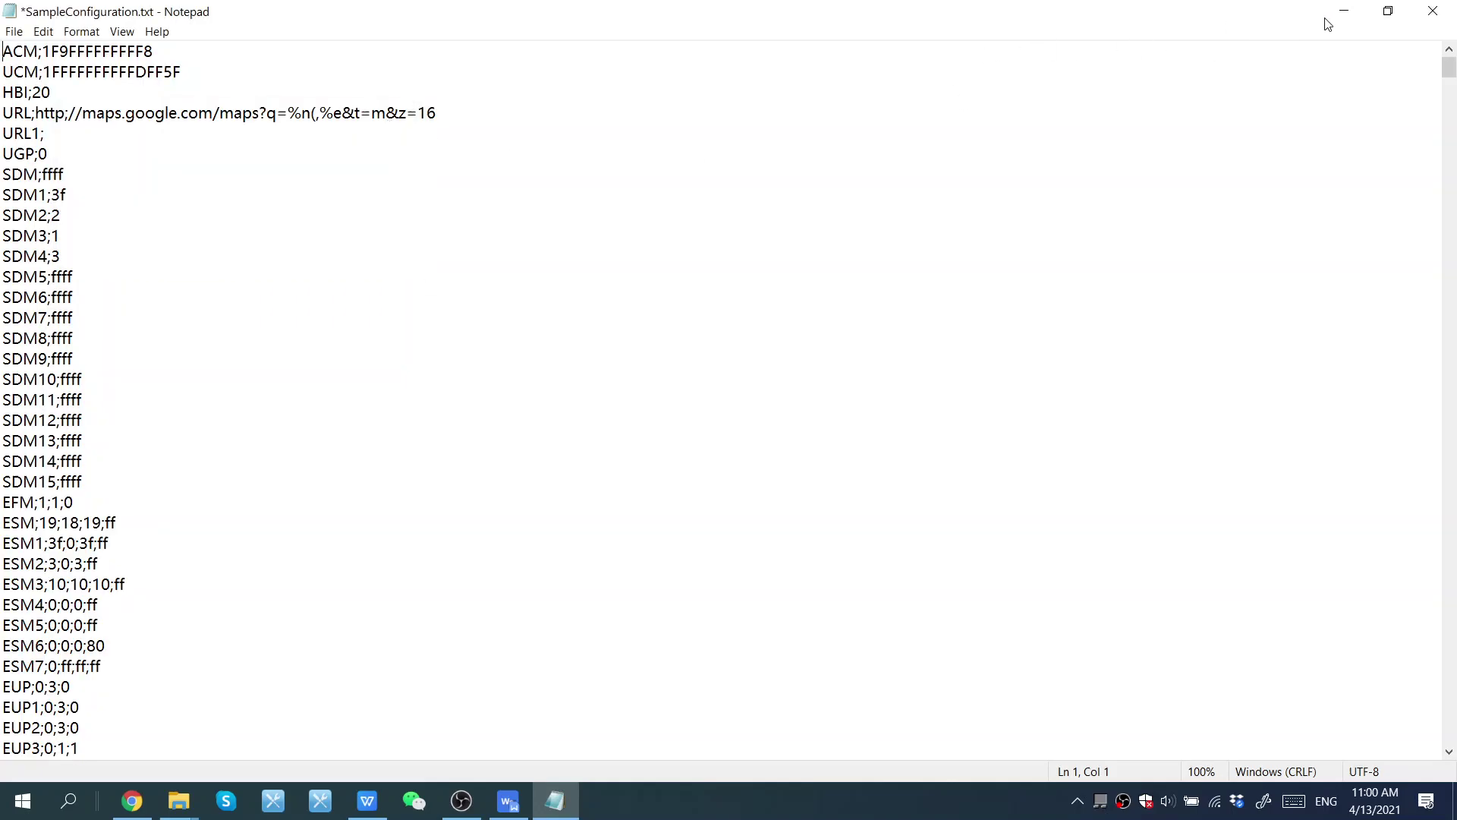
left_click(1433, 10)
left_click(704, 444)
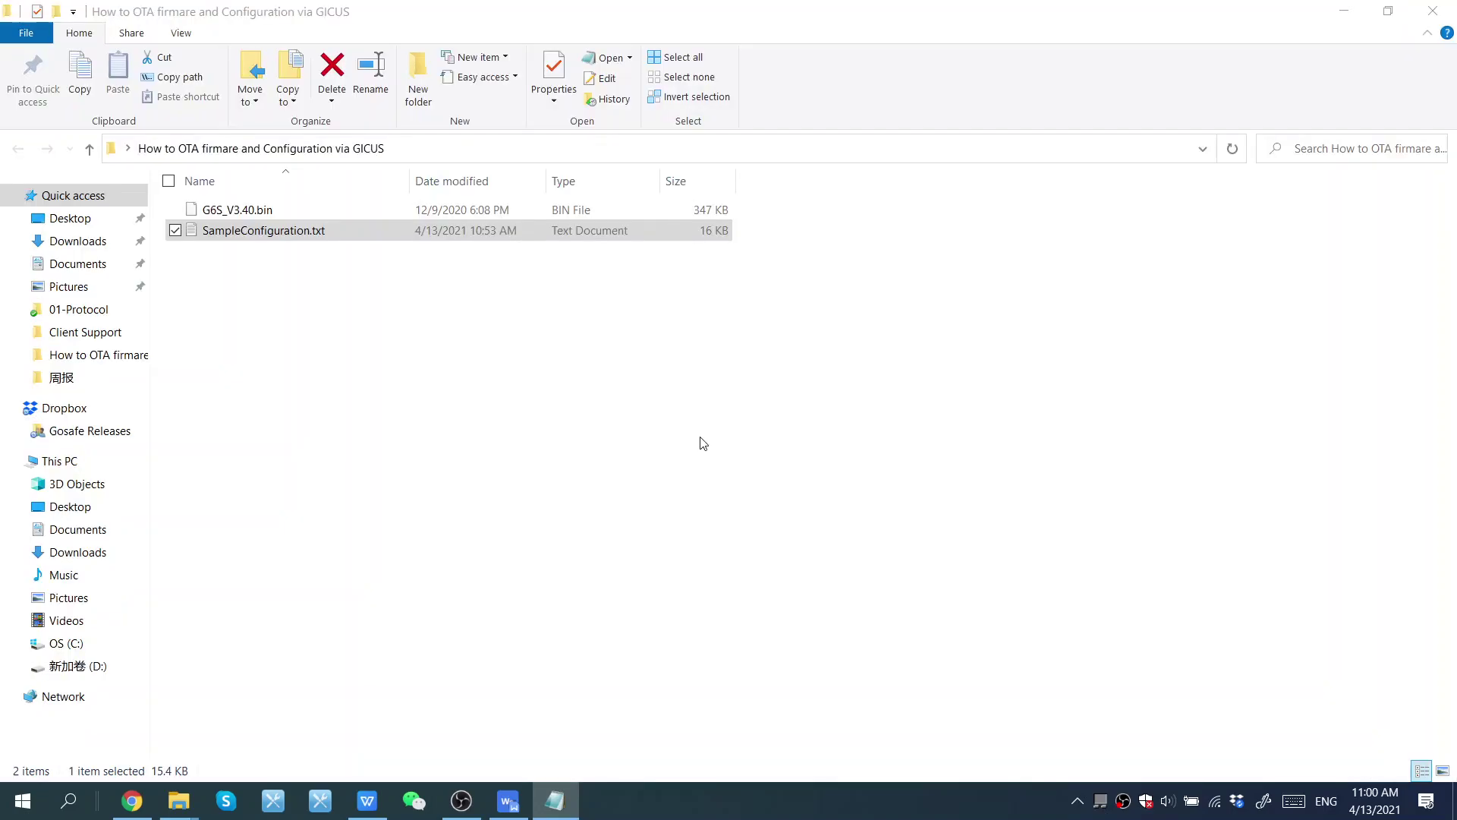
Add a new configuration uploading SampleConfiguration.txt, with model G6S and version V1.0
left_click(154, 813)
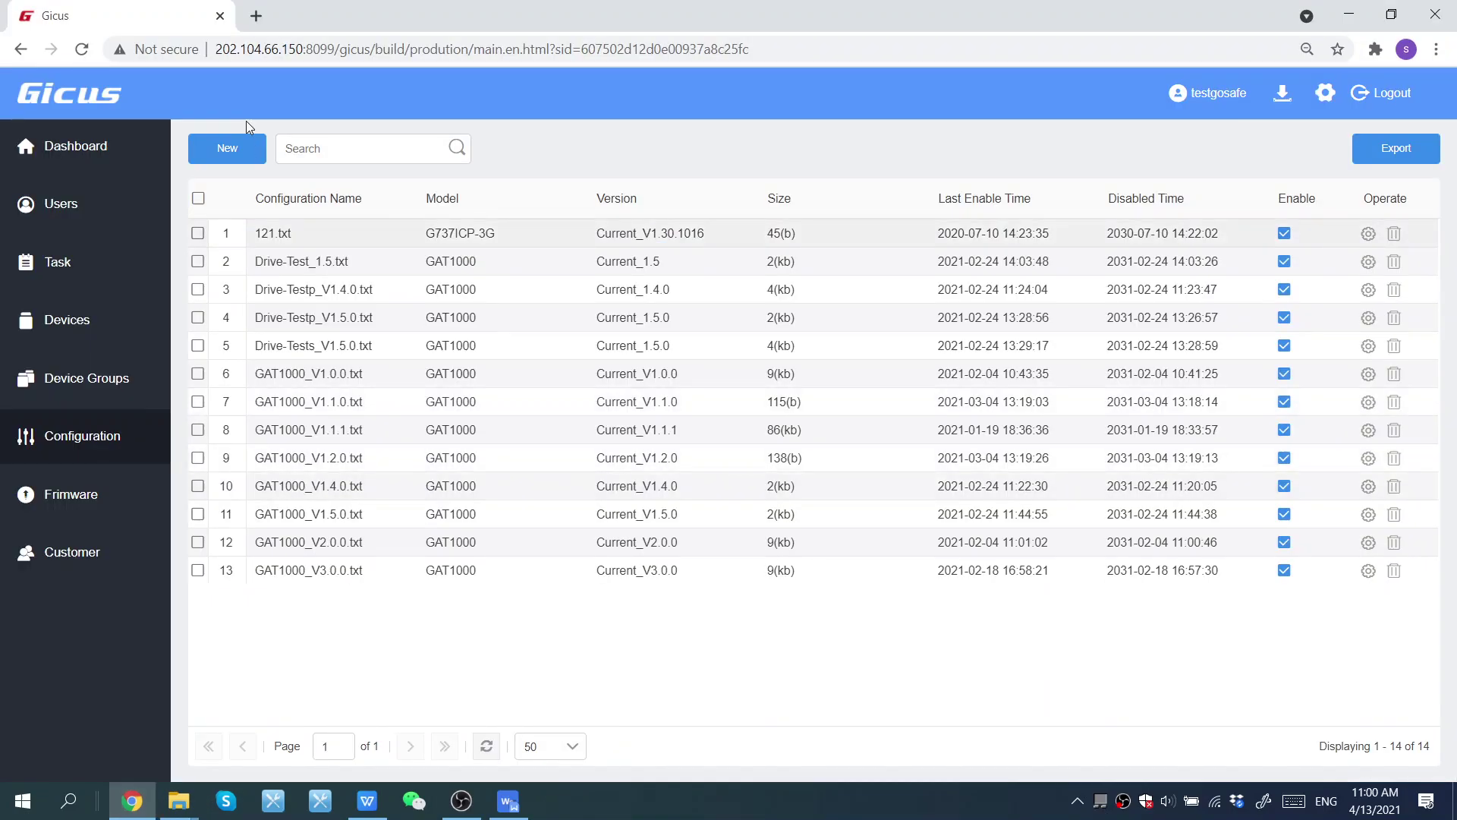
left_click(241, 164)
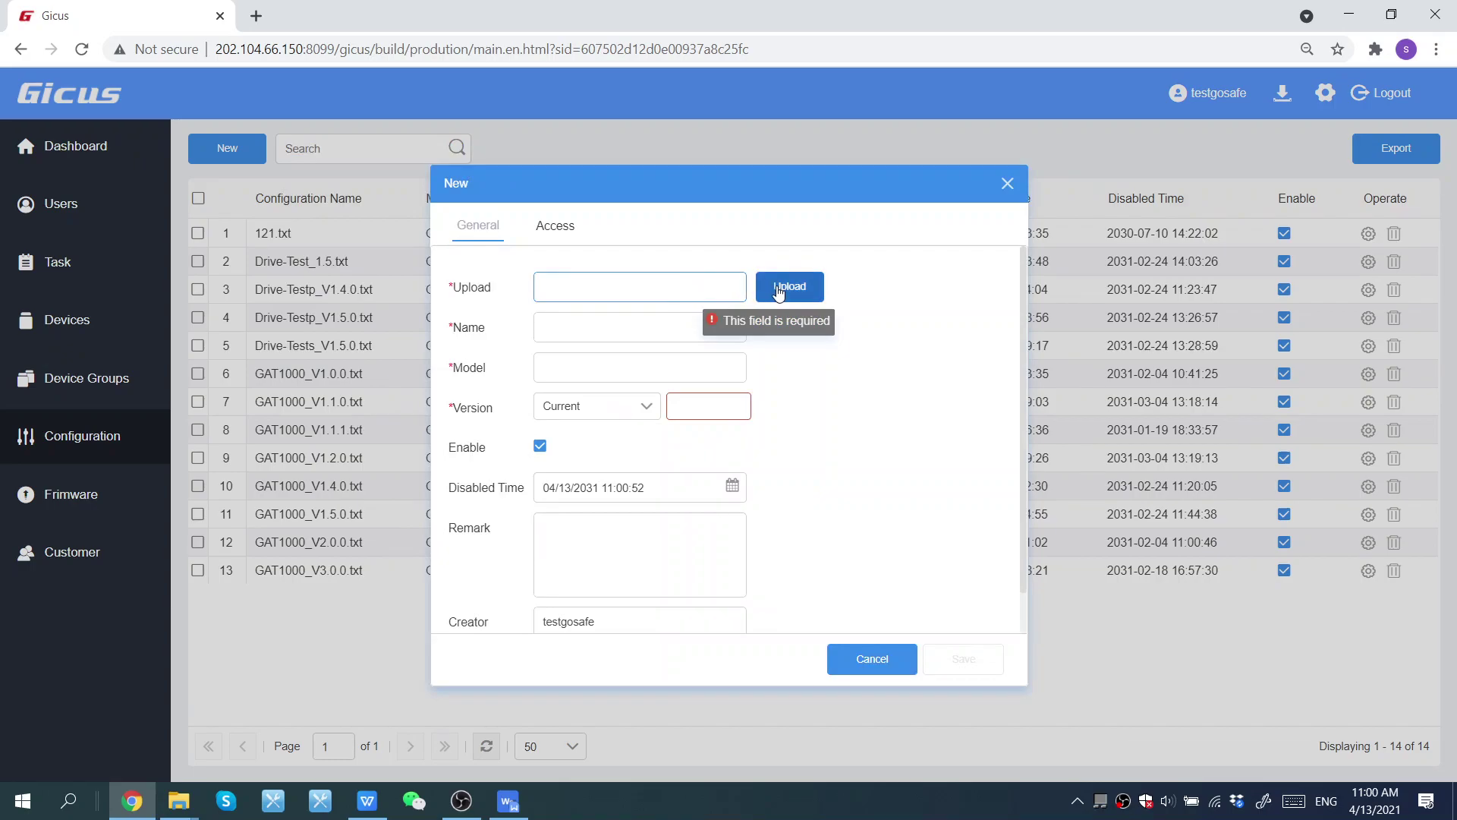
left_click(778, 292)
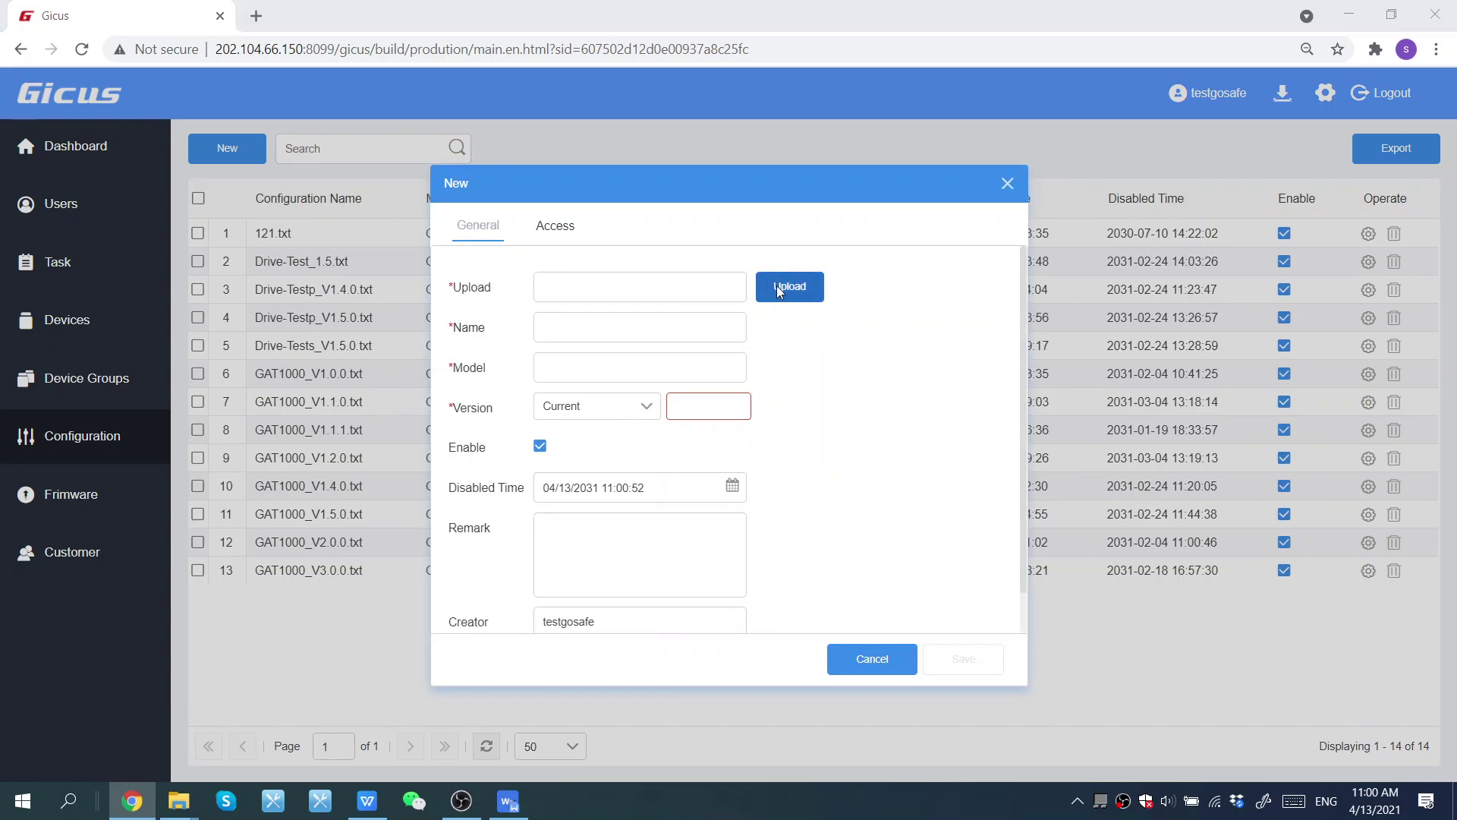
double_click(363, 147)
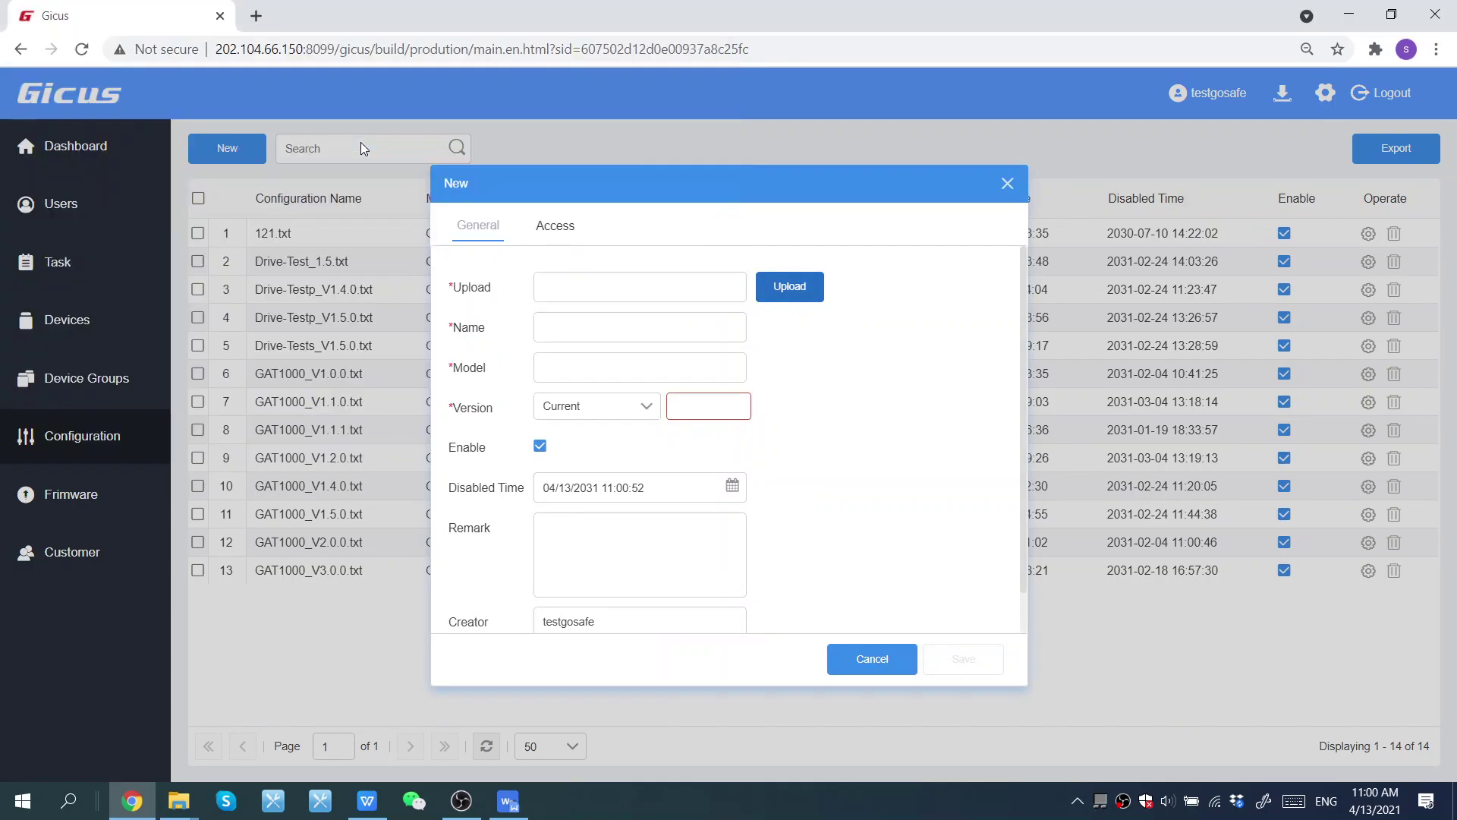
left_click(577, 375)
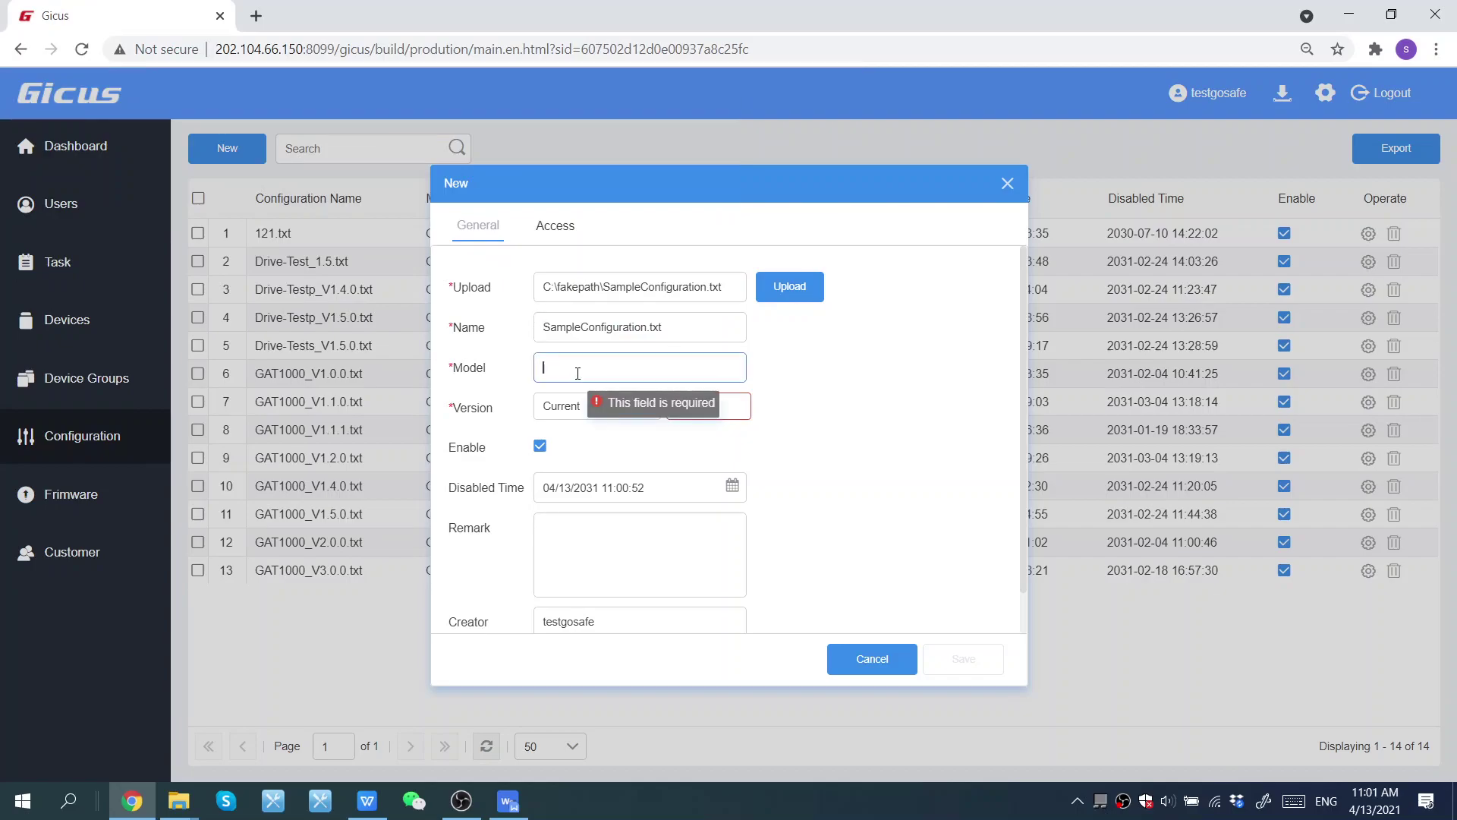
type("G6S")
left_click(721, 408)
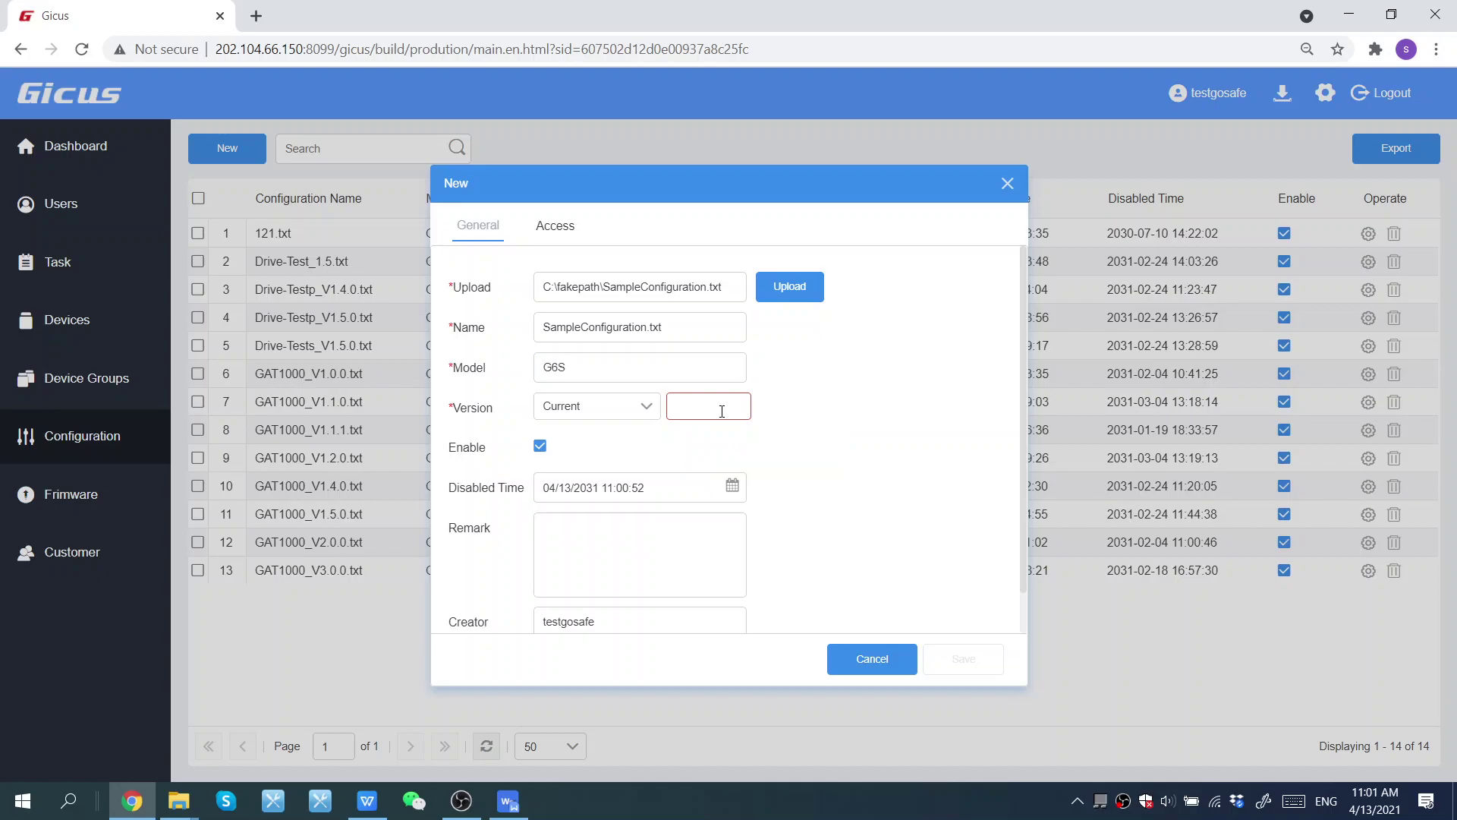
type("V1.0")
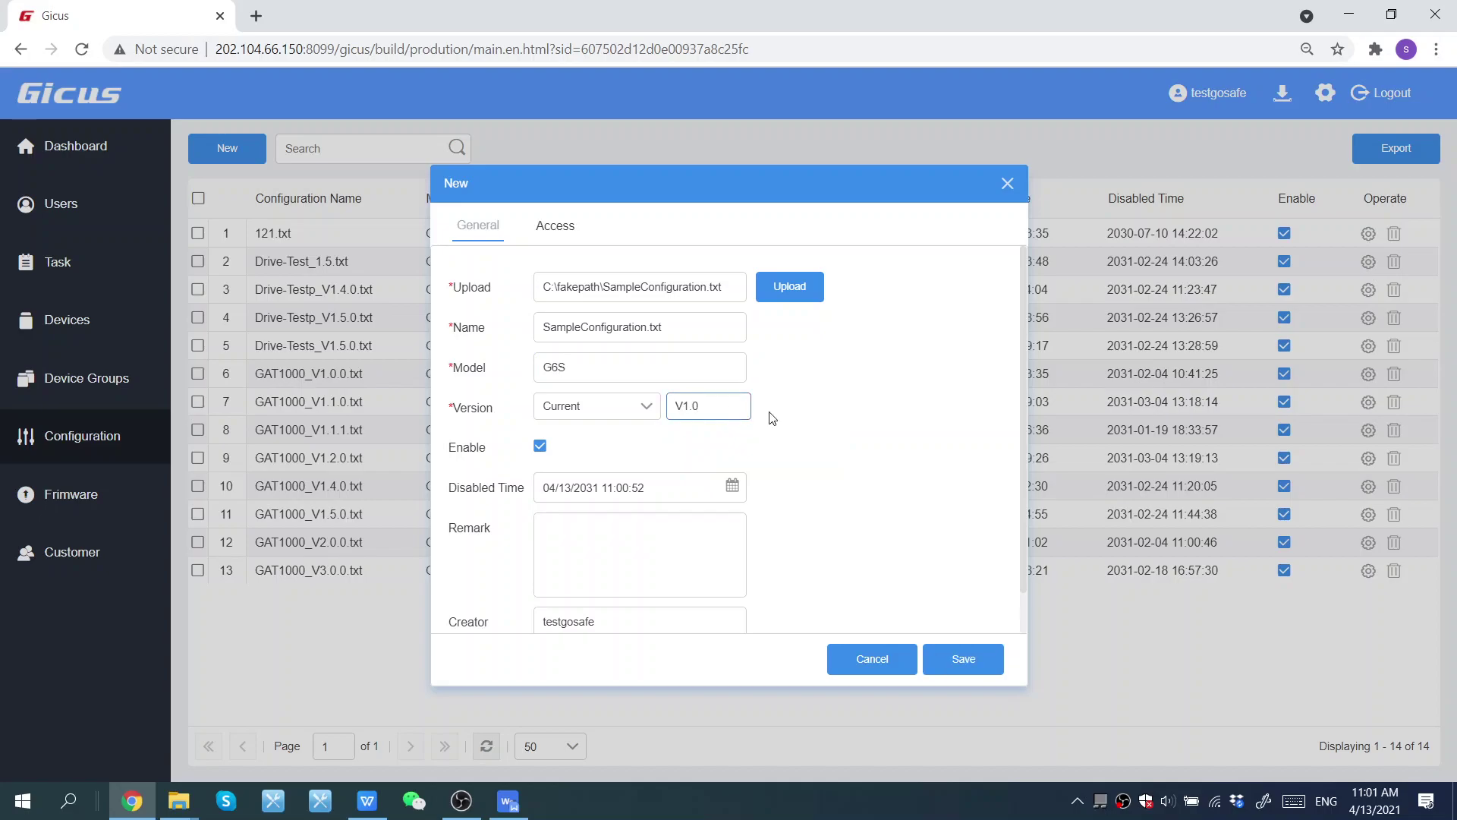
Save the configuration as entry 14 (G6S, Current_V1.0, 15 kb) and check its edit form
left_click(563, 237)
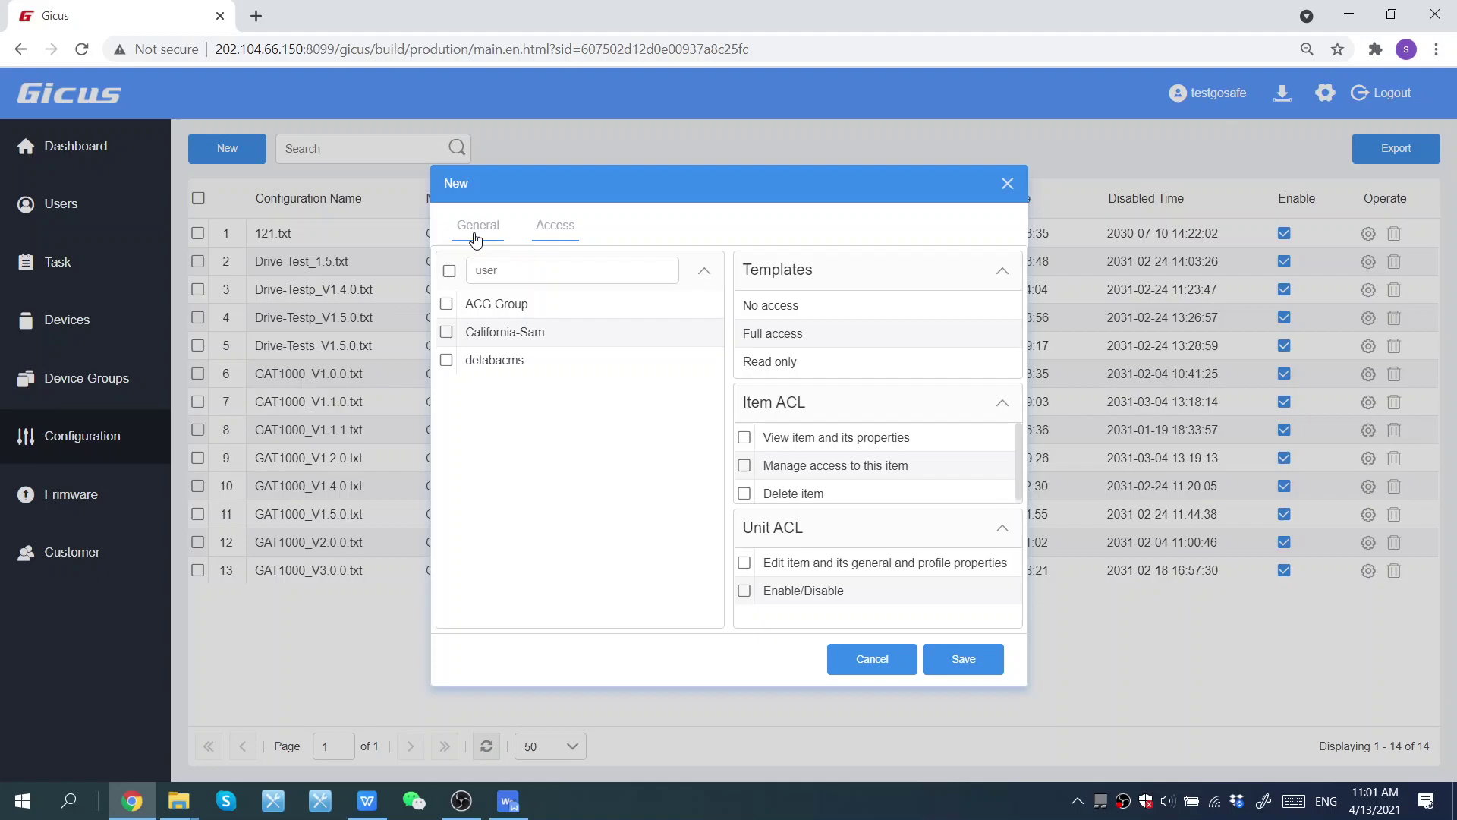
left_click(964, 653)
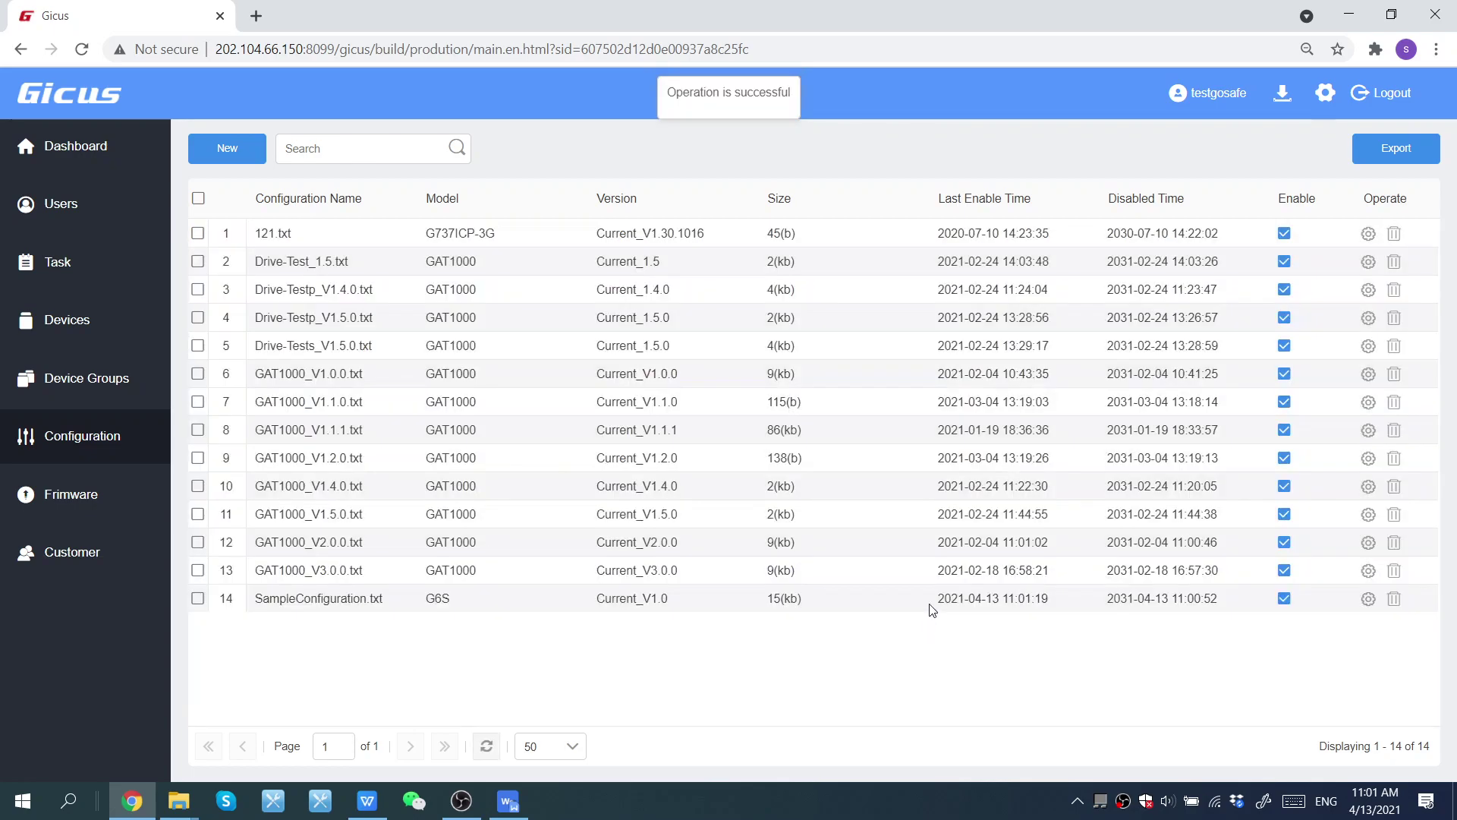
left_click(257, 598)
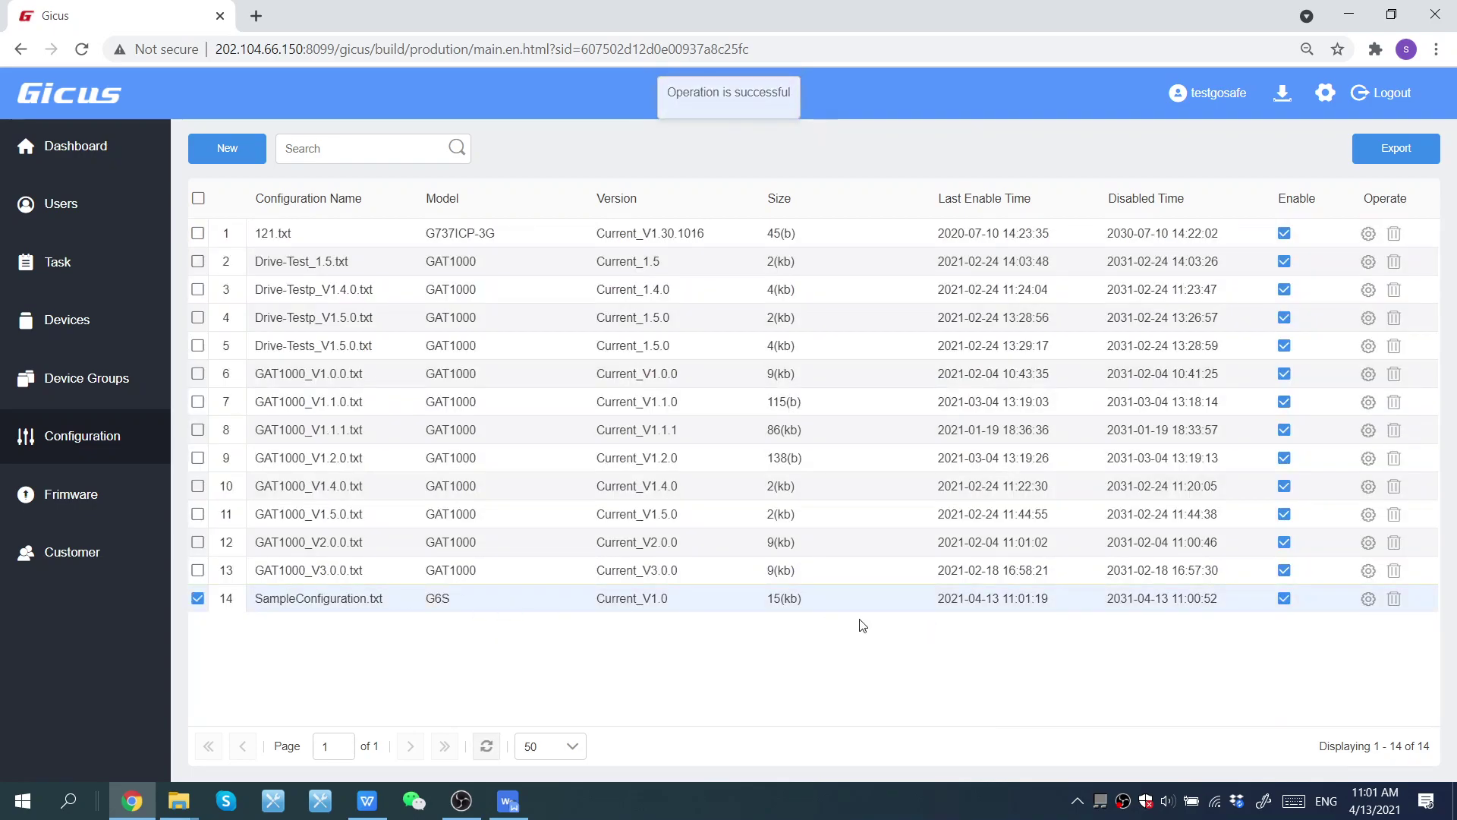
left_click(1371, 603)
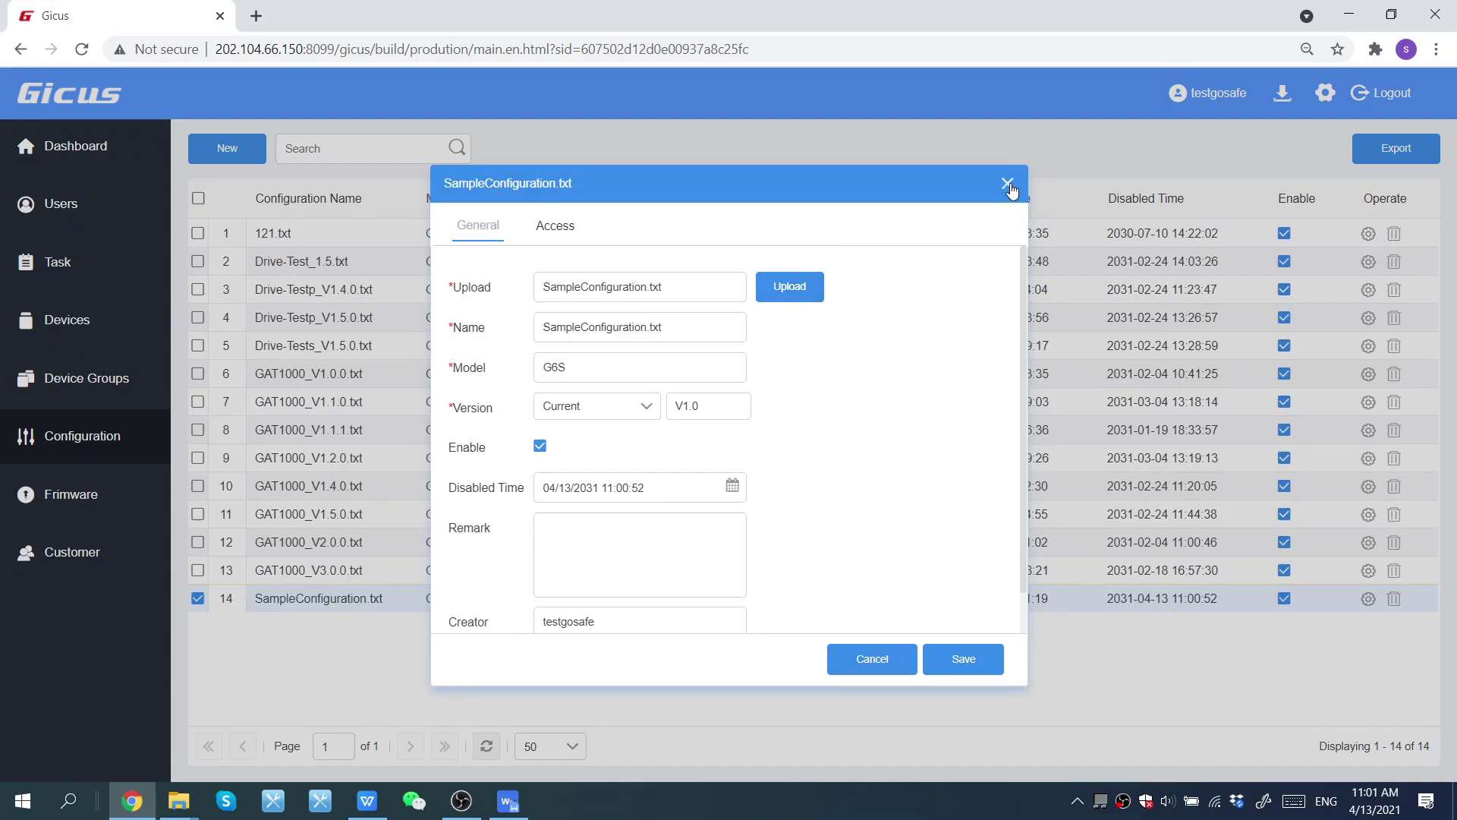
key("Escape")
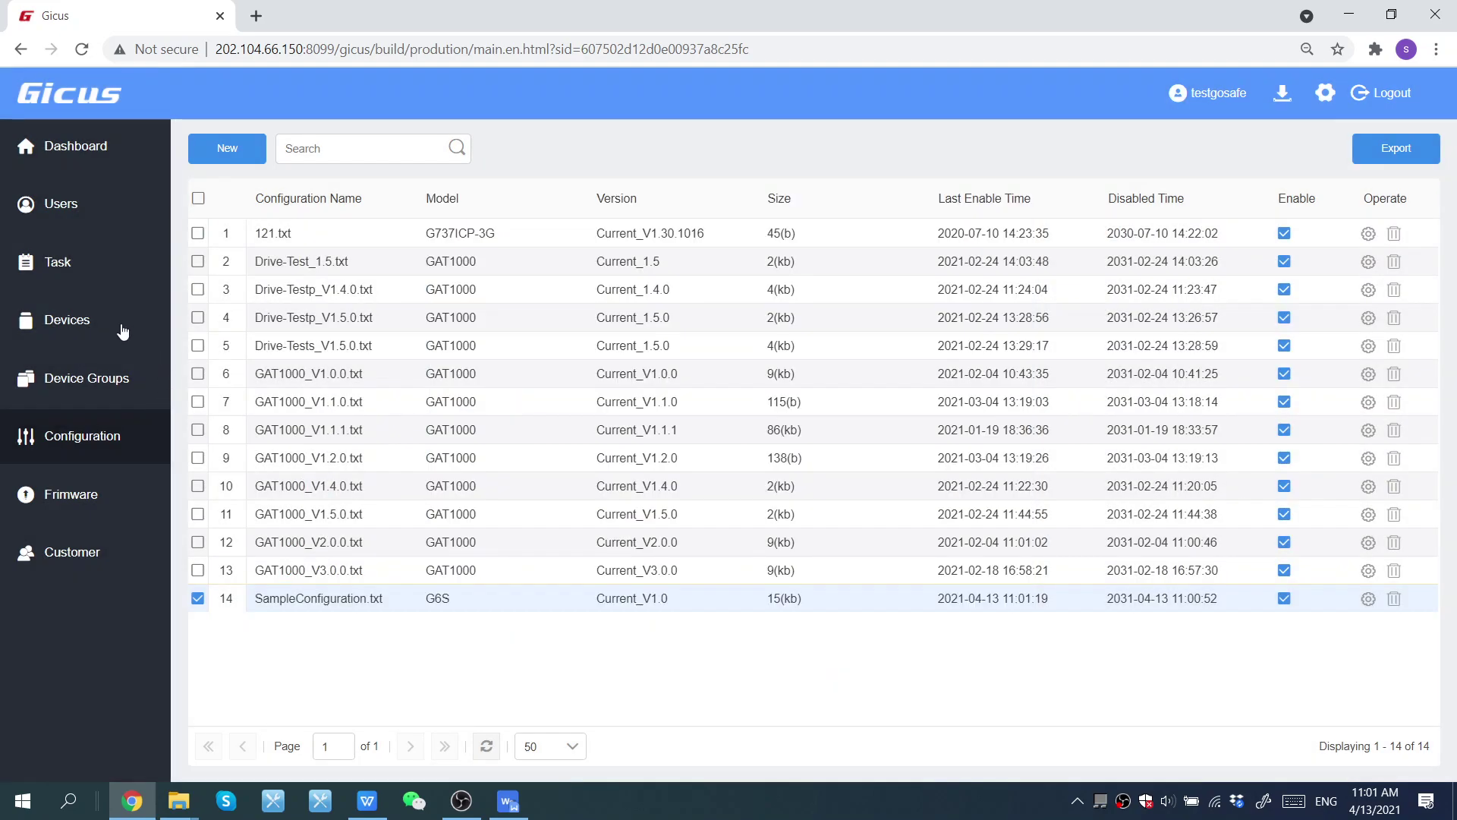
Open Devices, start a new device named '6S SAMPLE', browse models, then discard it unsaved
left_click(123, 332)
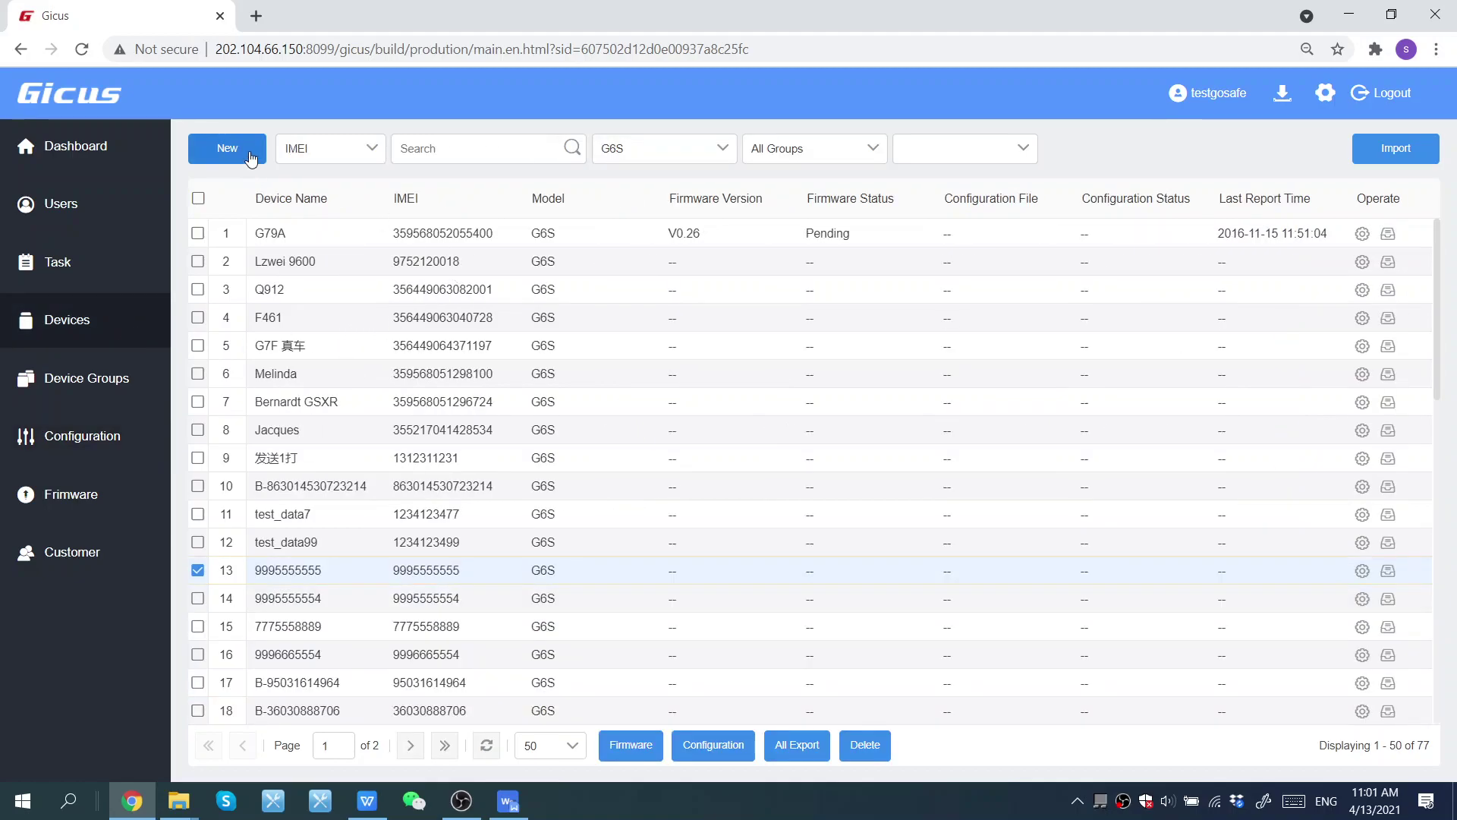
left_click(251, 158)
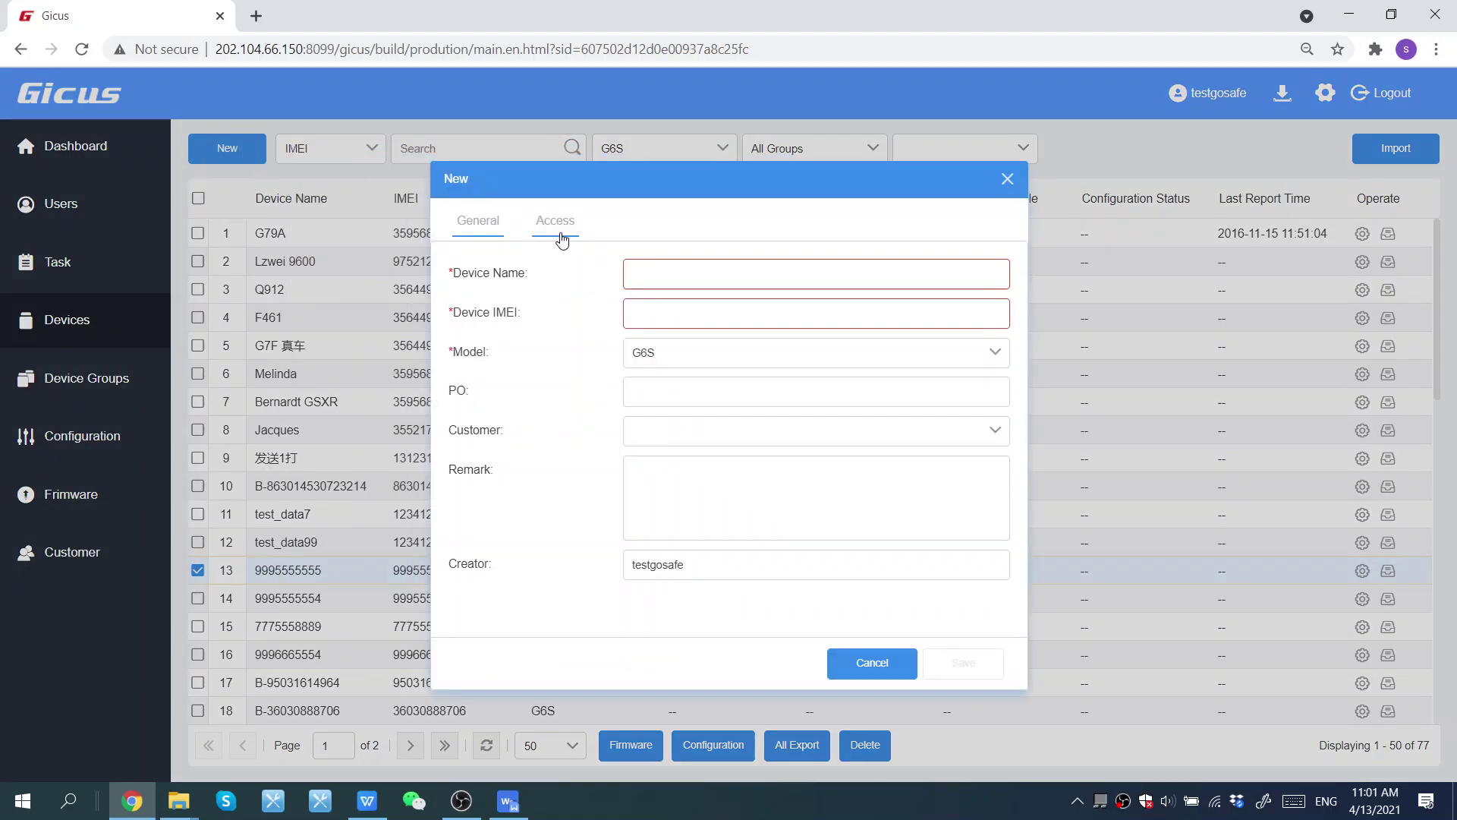
left_click(849, 280)
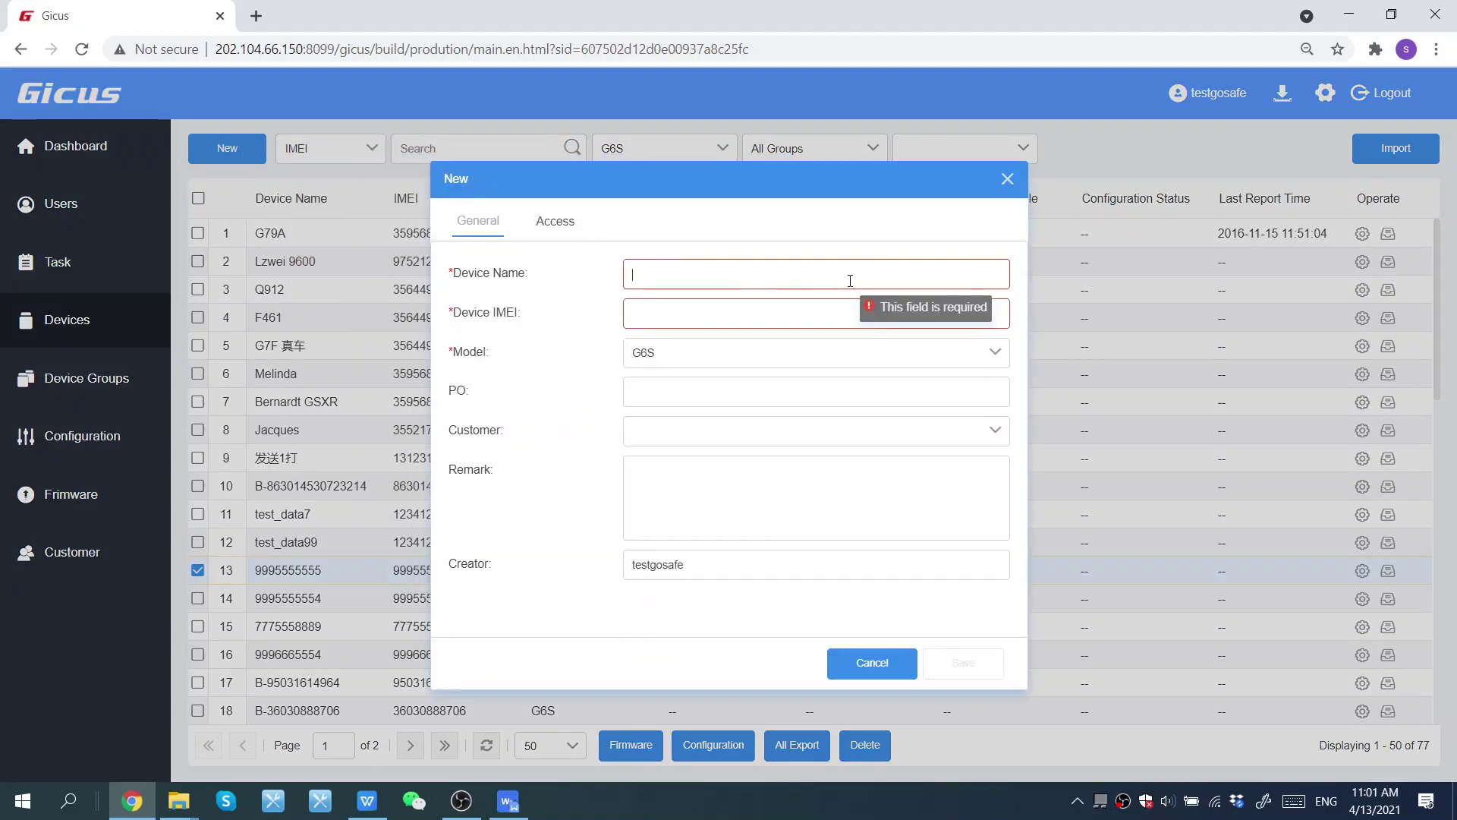
type("G6S ")
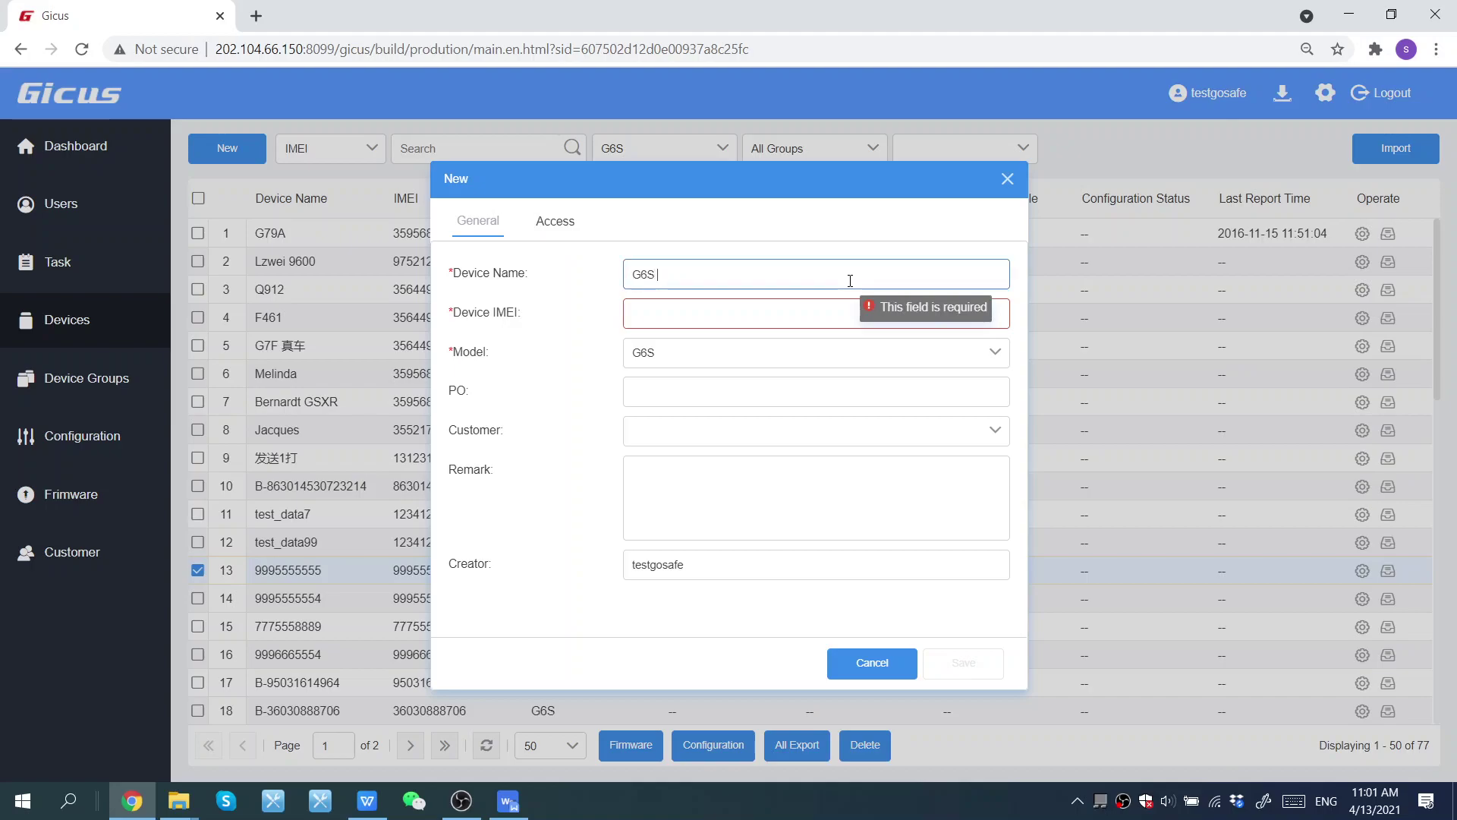
type("SAMPLE")
left_click(764, 314)
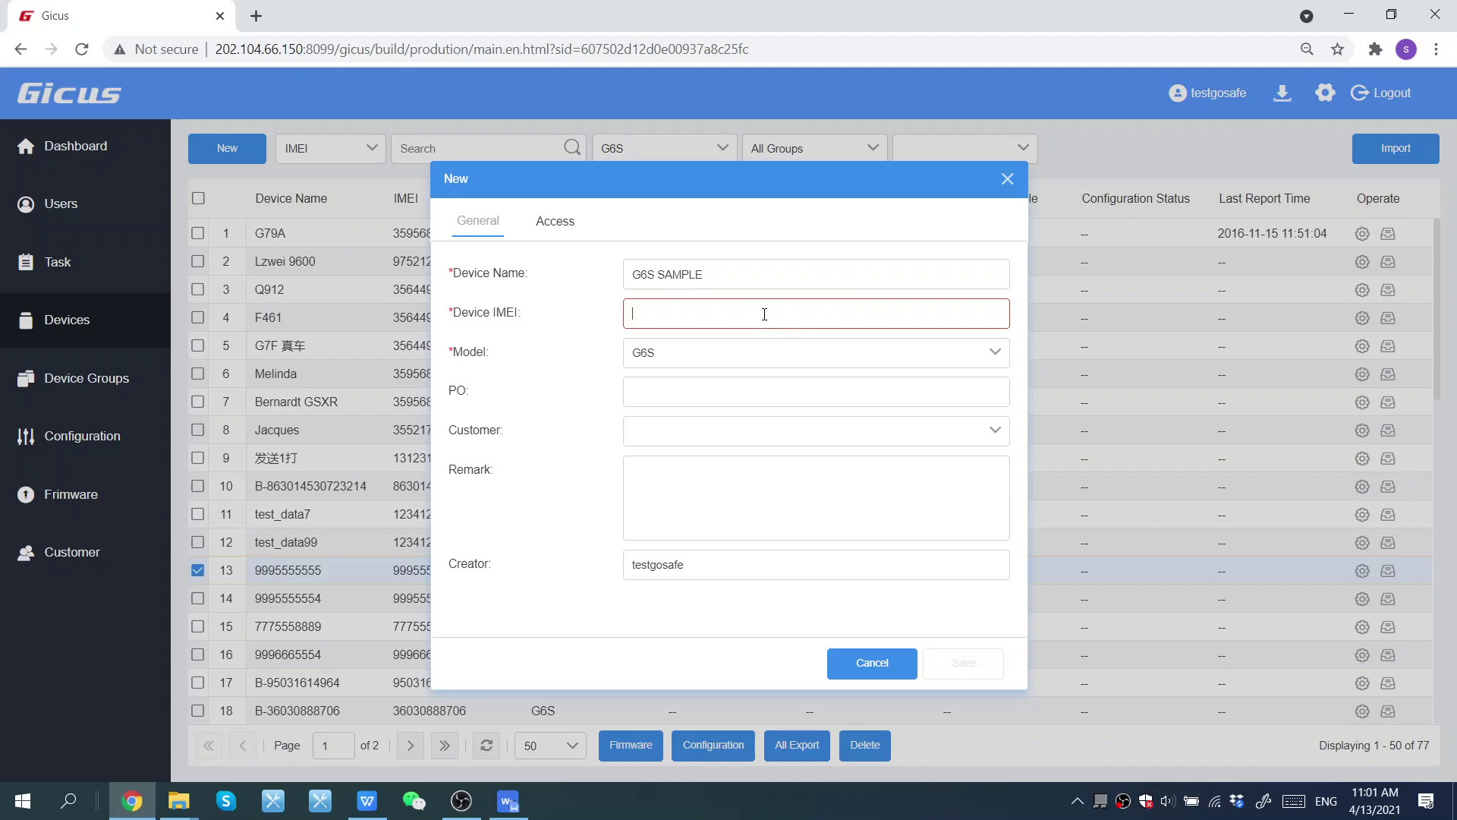
left_click(999, 362)
scroll(885, 495, "down", 3)
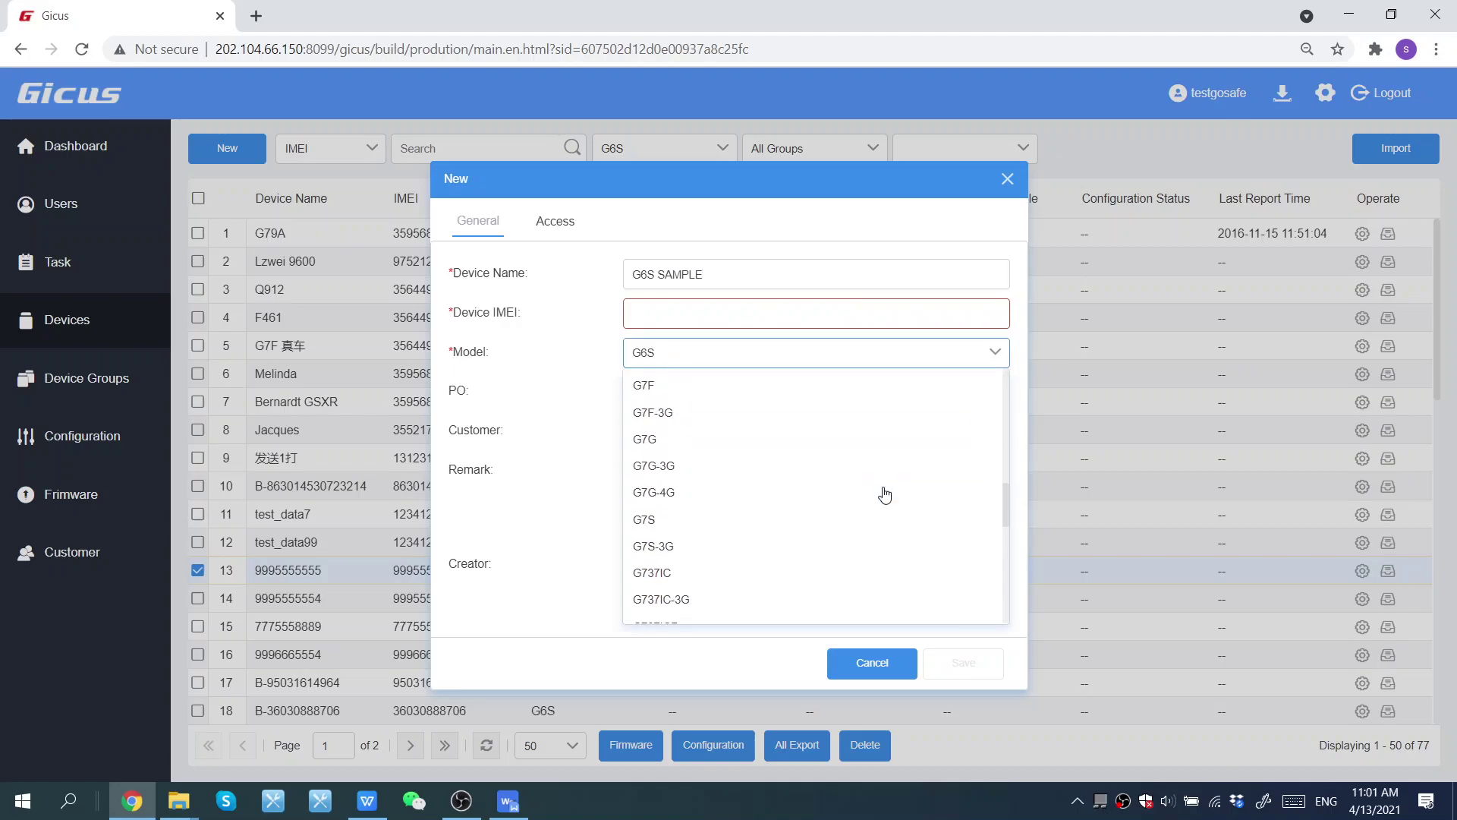
scroll(885, 494, "up", 2)
scroll(885, 494, "down", 4)
scroll(885, 494, "down", 2)
left_click(602, 501)
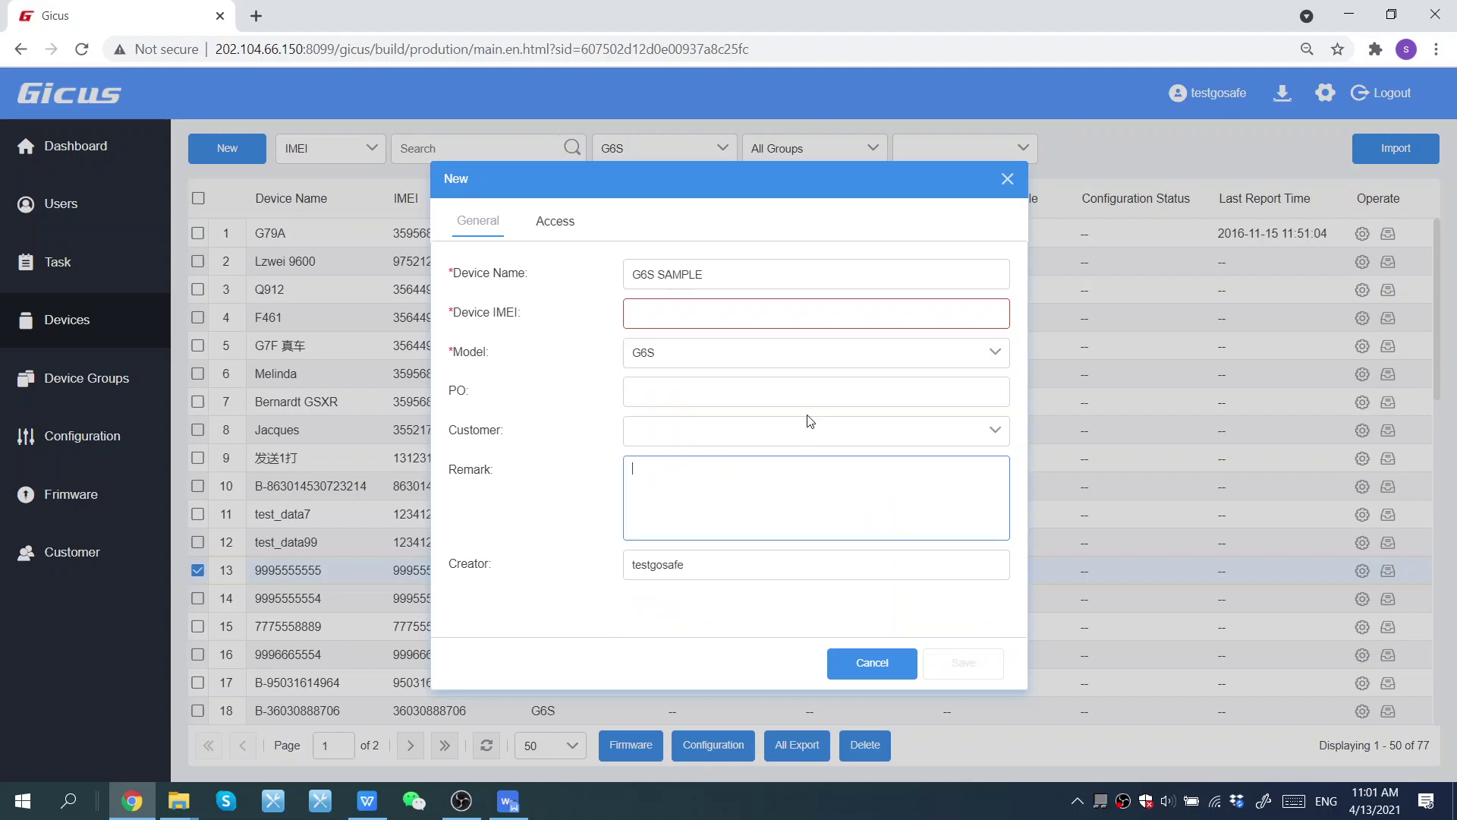
left_click(1008, 180)
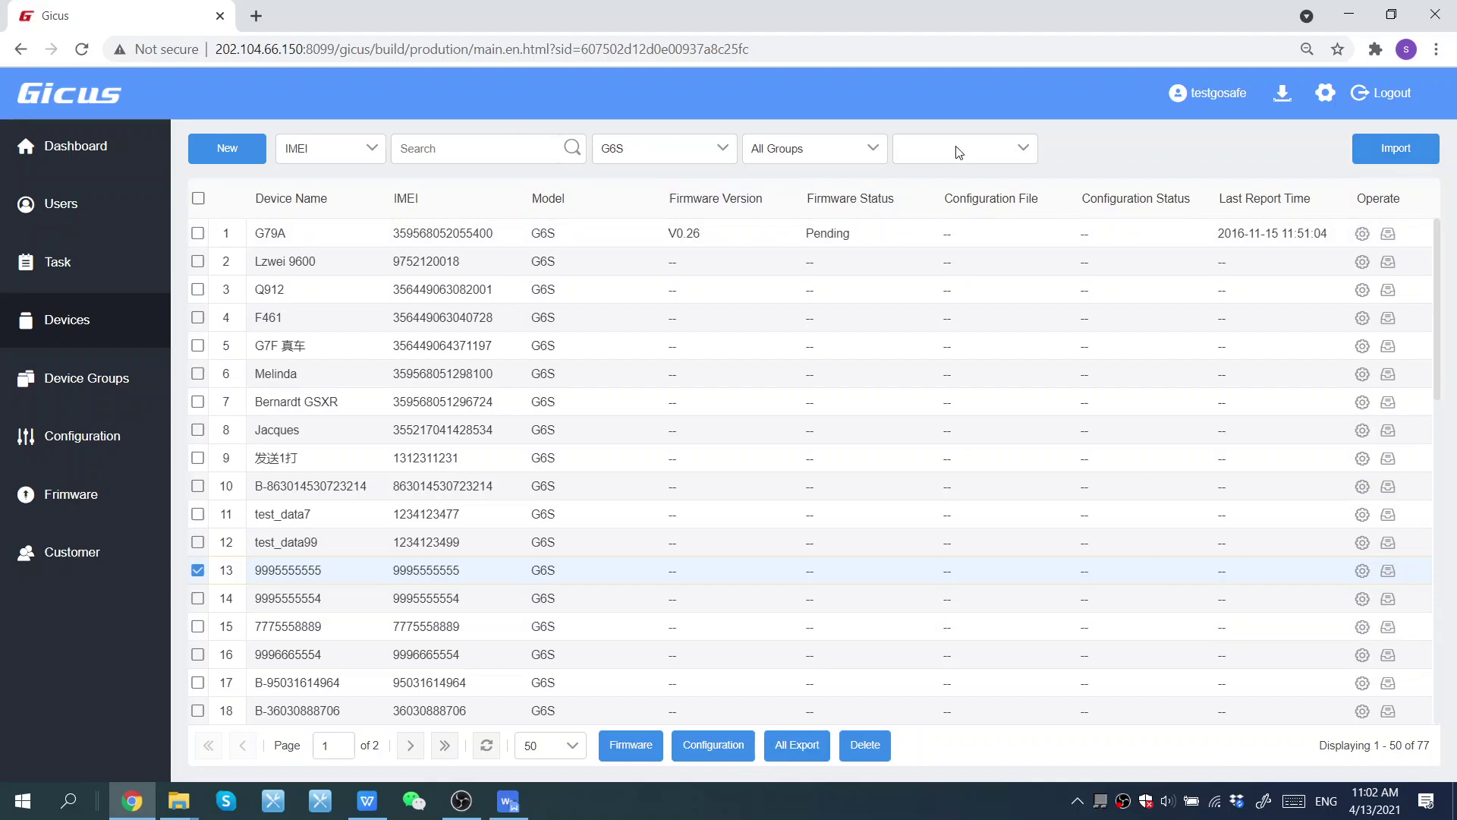
Filter the device list to model G6S and select the device in row 13
left_click(681, 149)
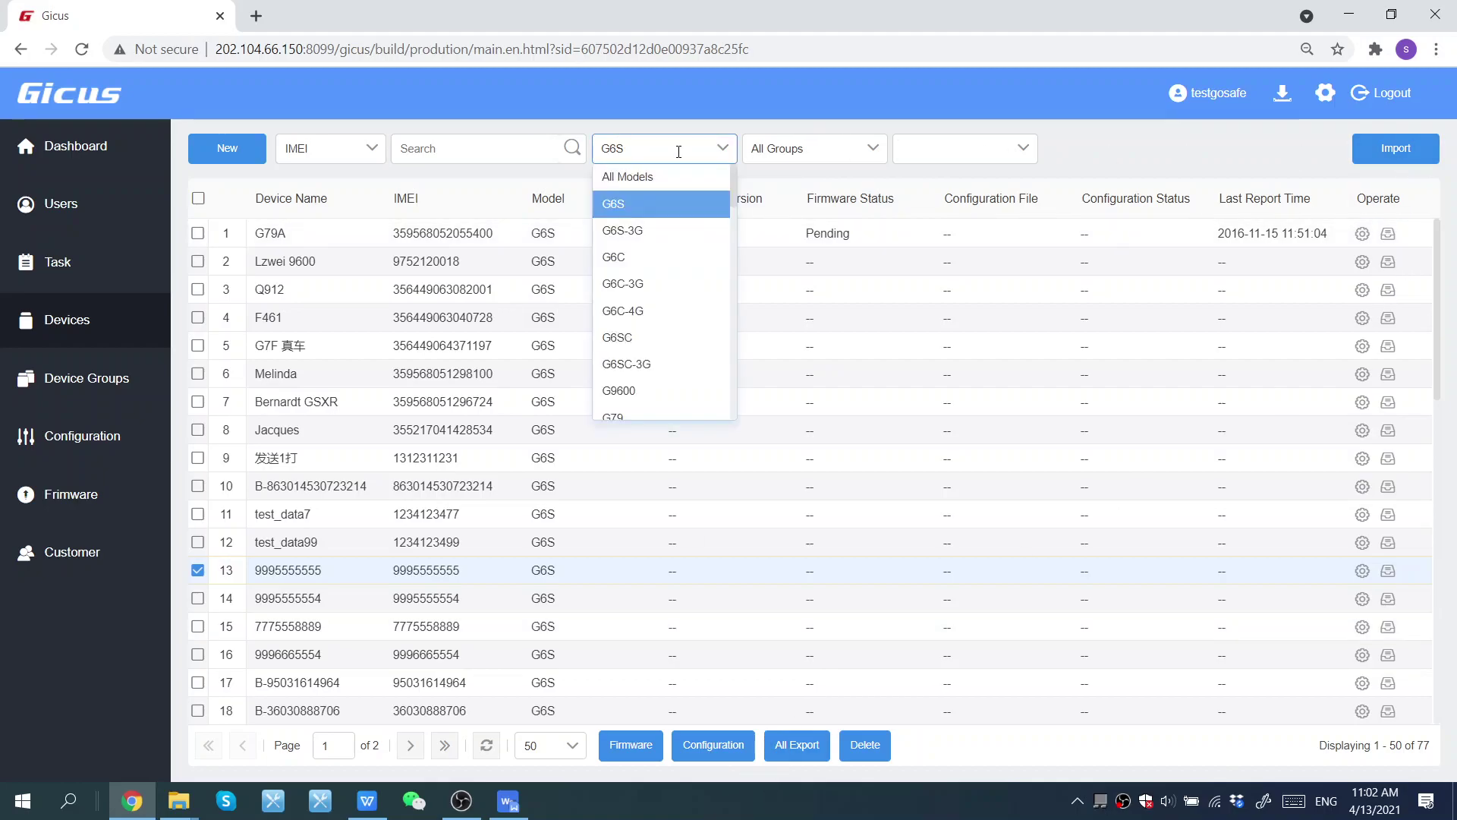
left_click(690, 206)
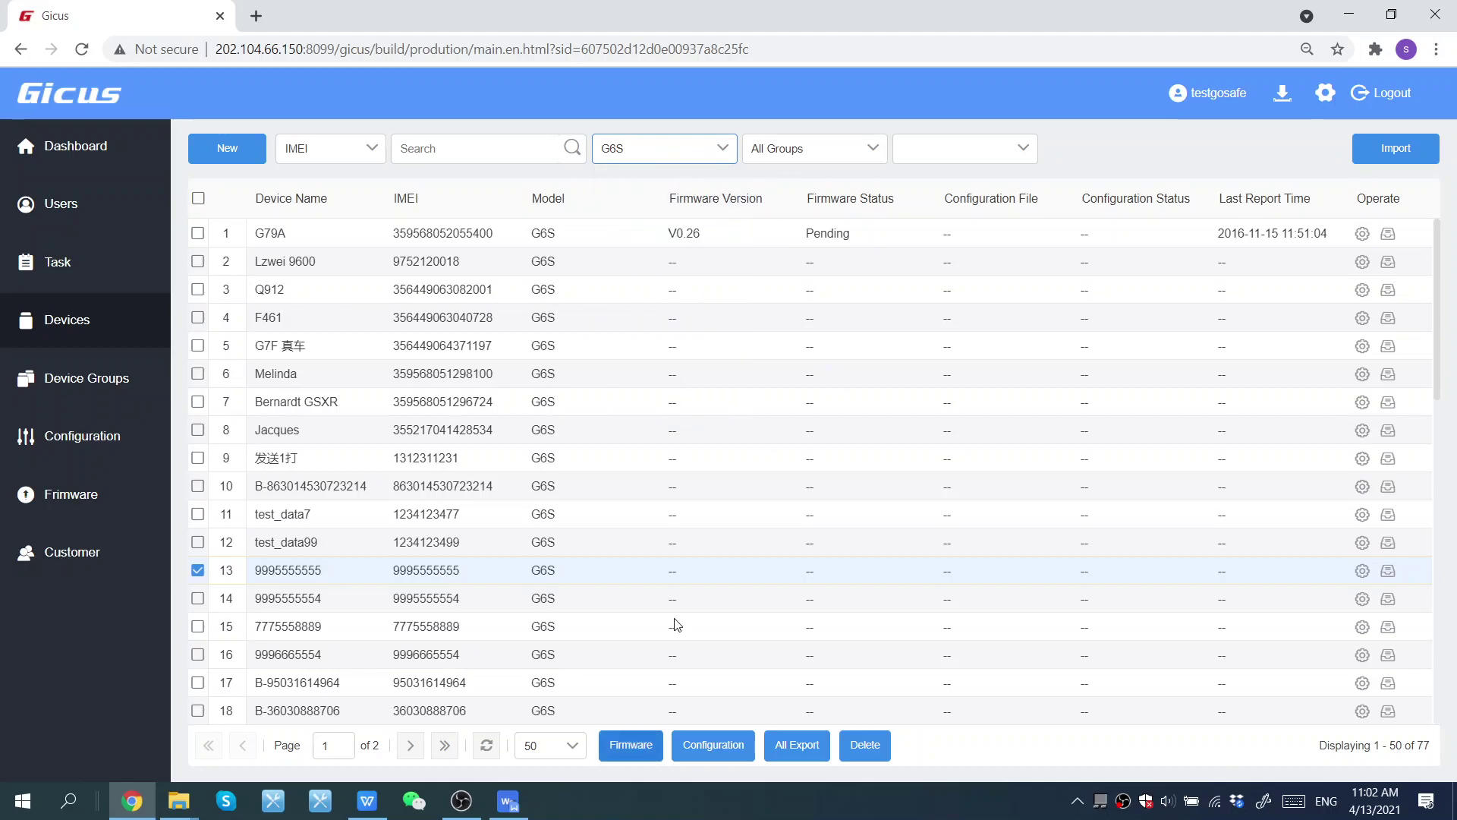
left_click(686, 149)
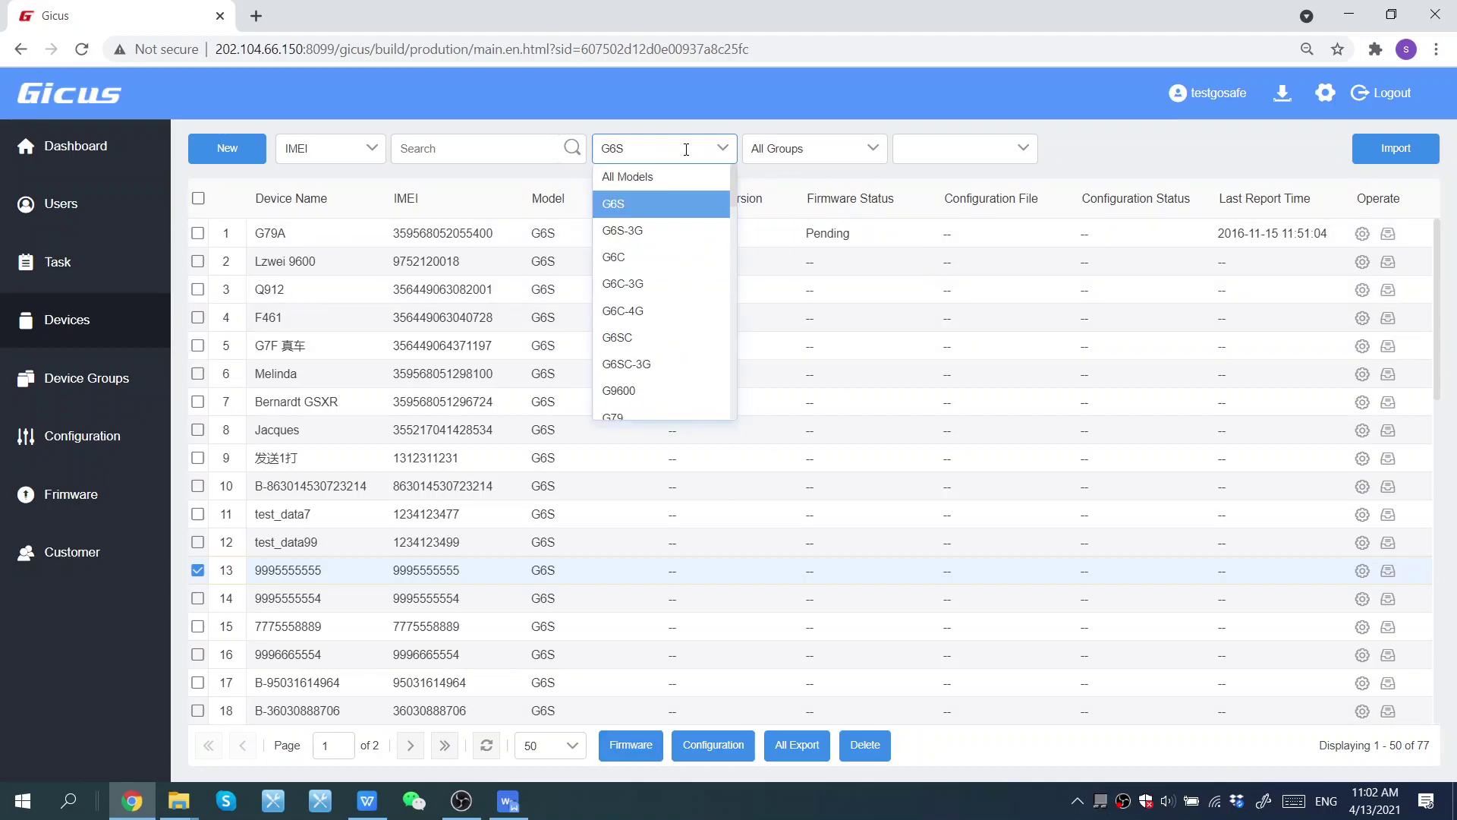
left_click(699, 203)
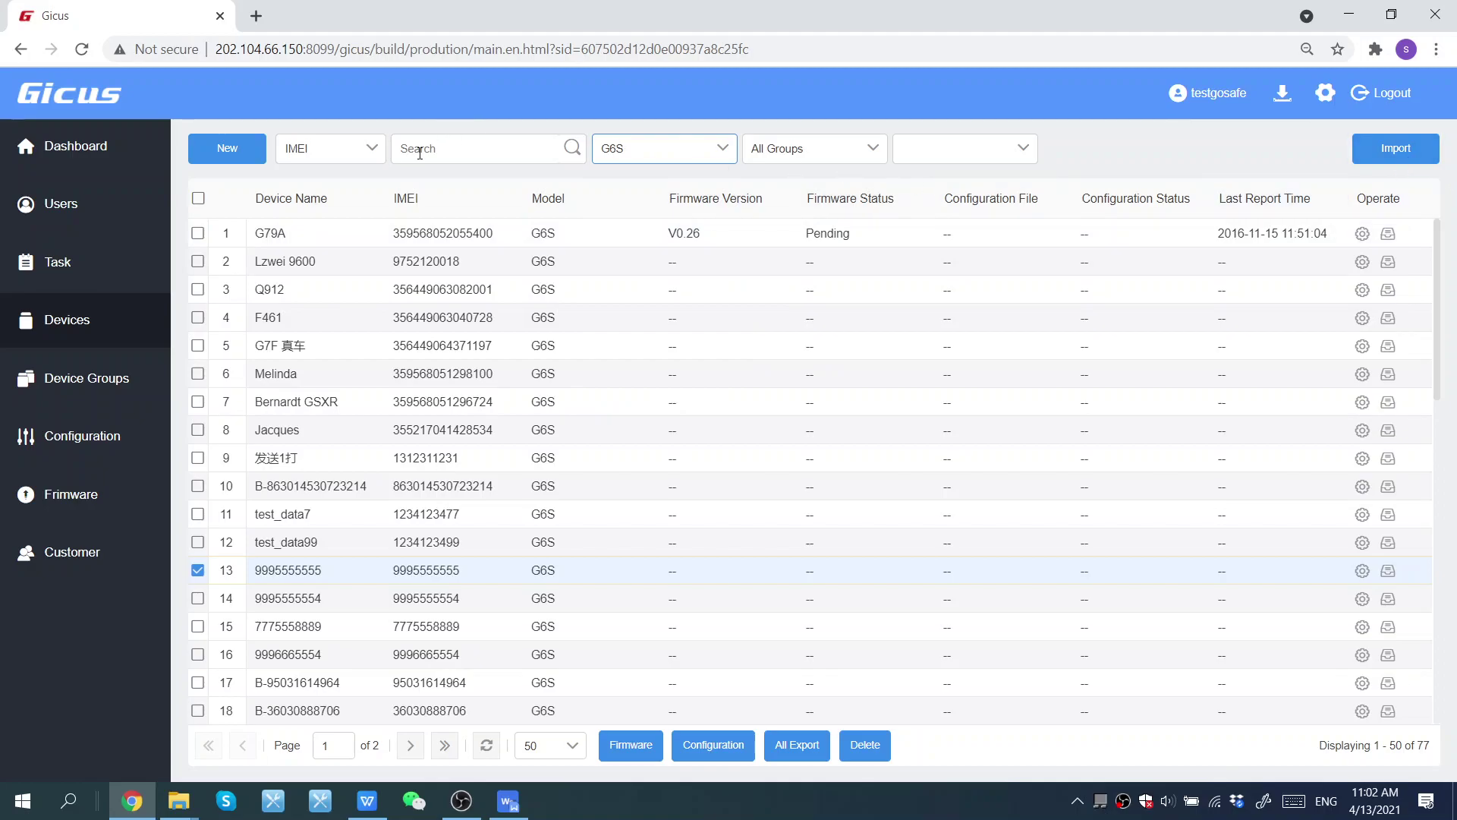
left_click(581, 158)
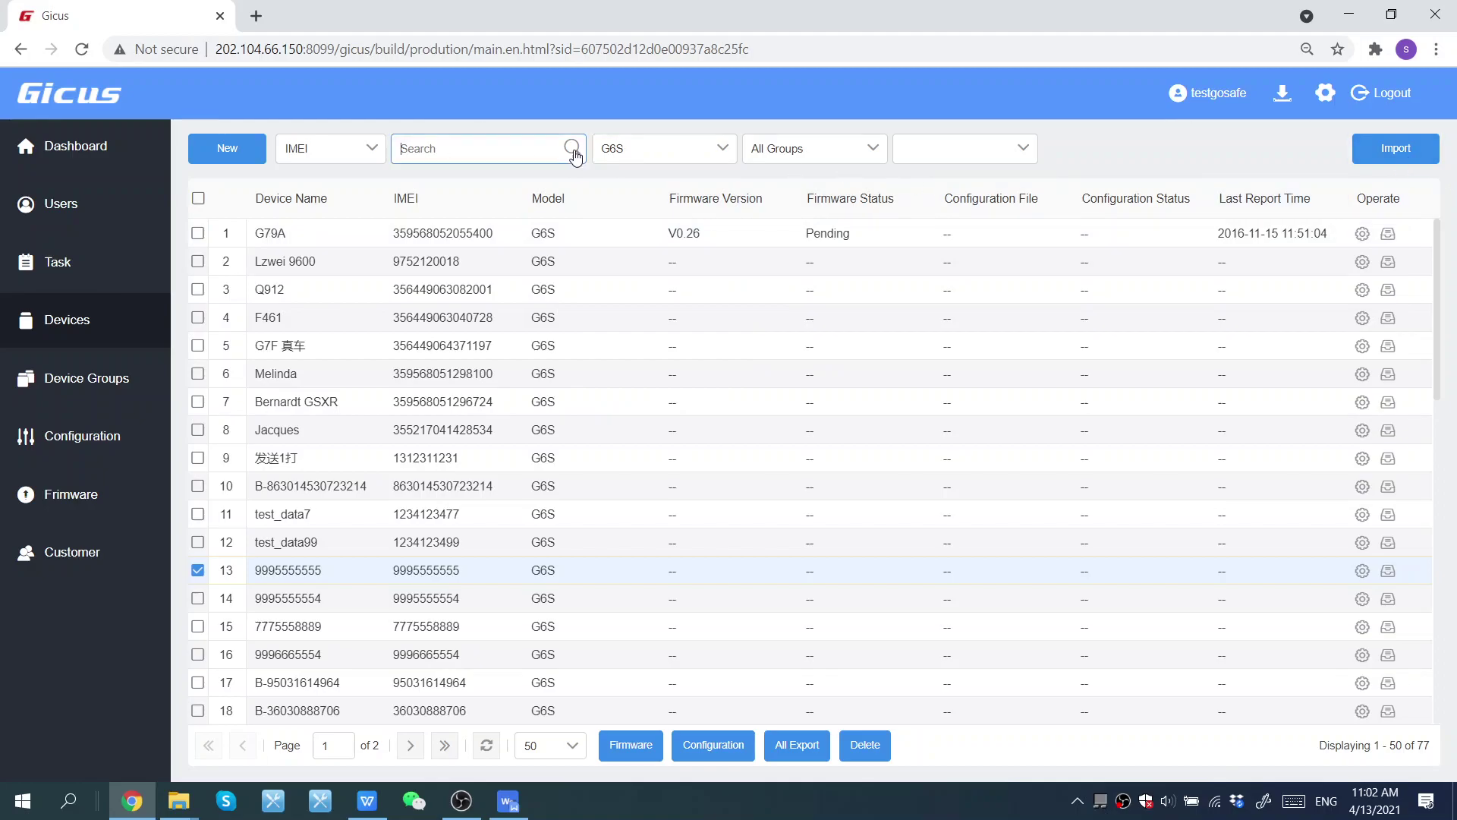
left_click(197, 570)
left_click(668, 148)
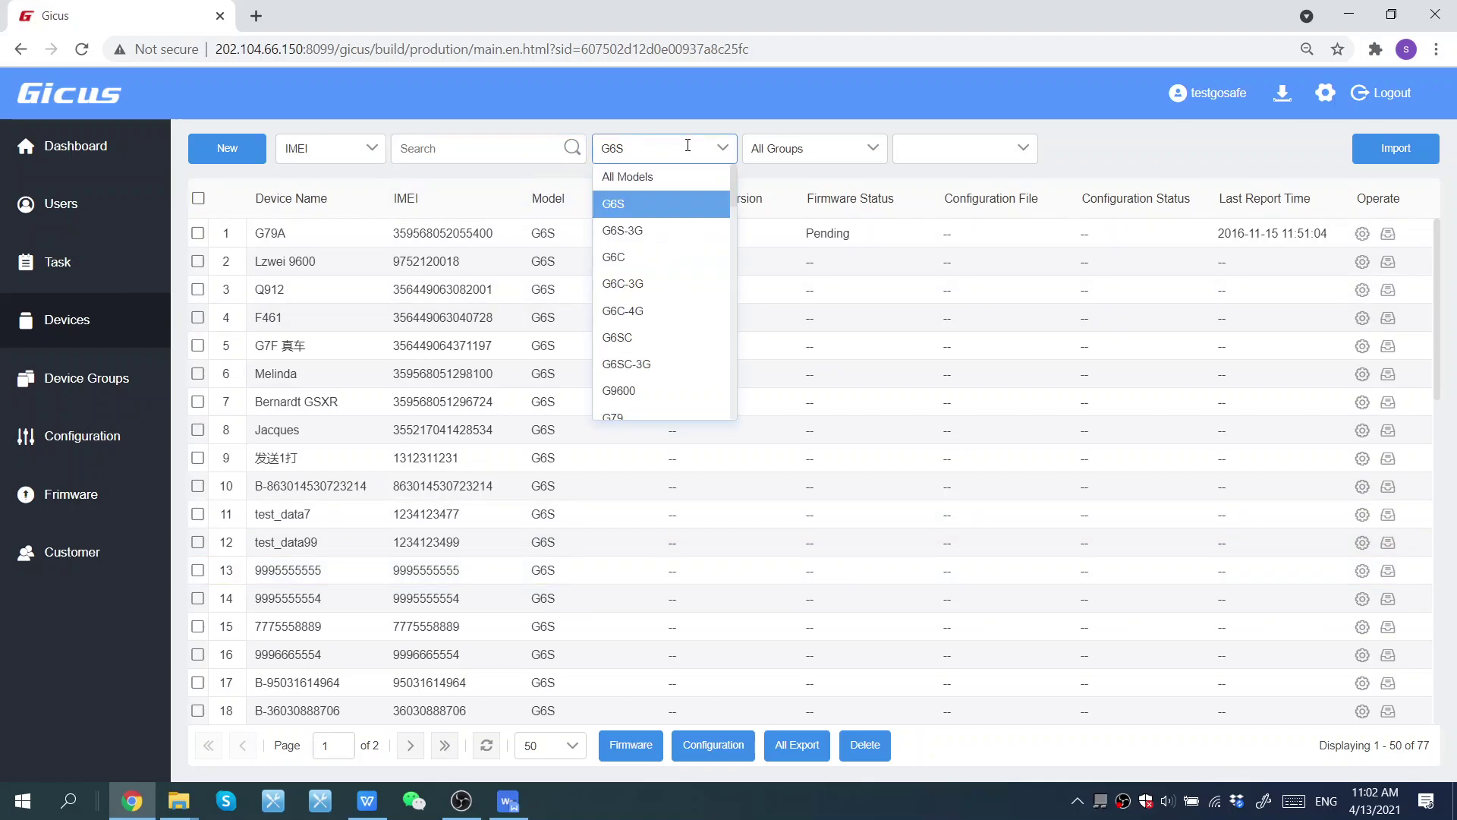
left_click(679, 230)
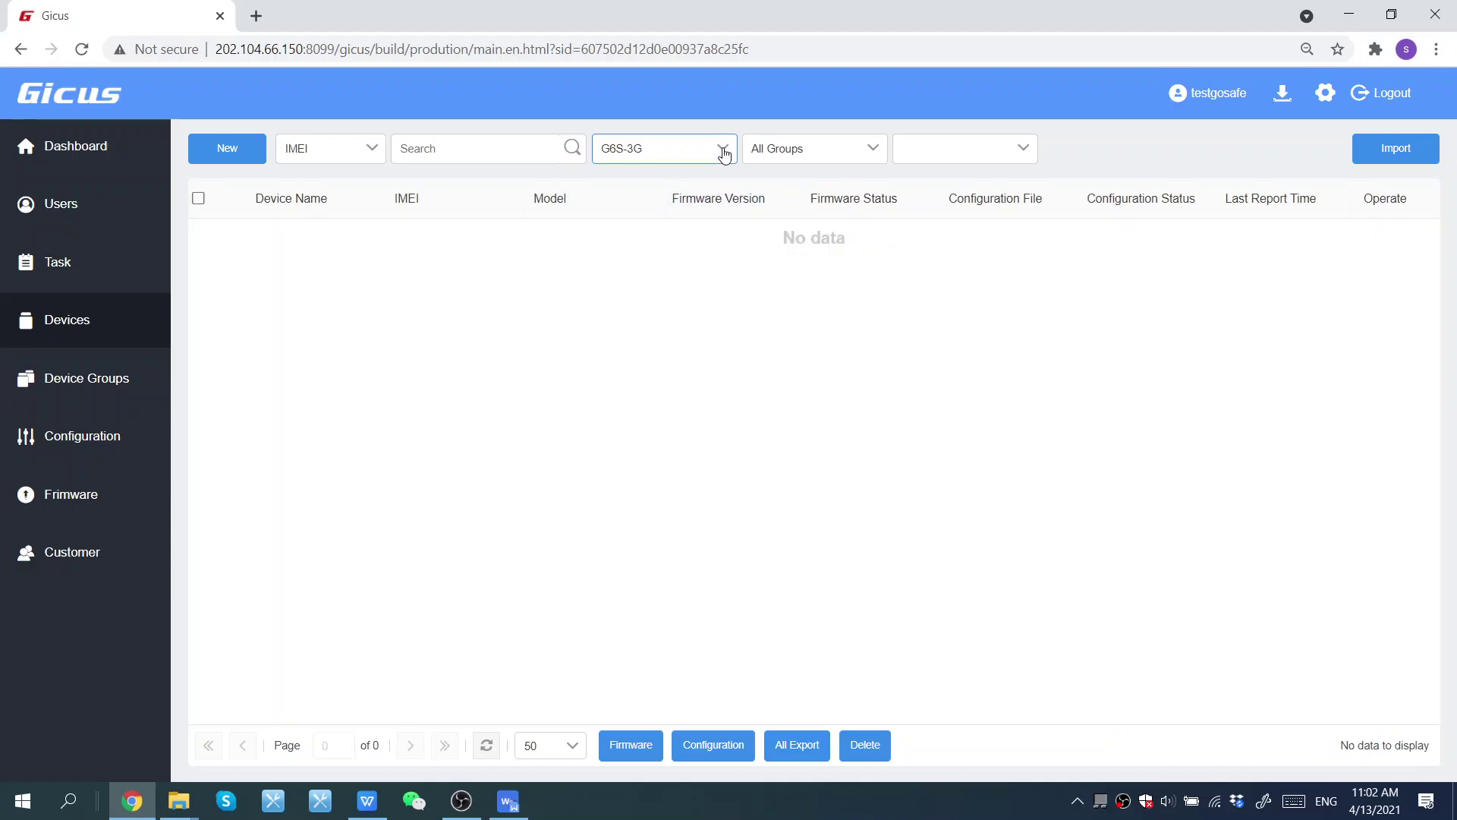
left_click(722, 153)
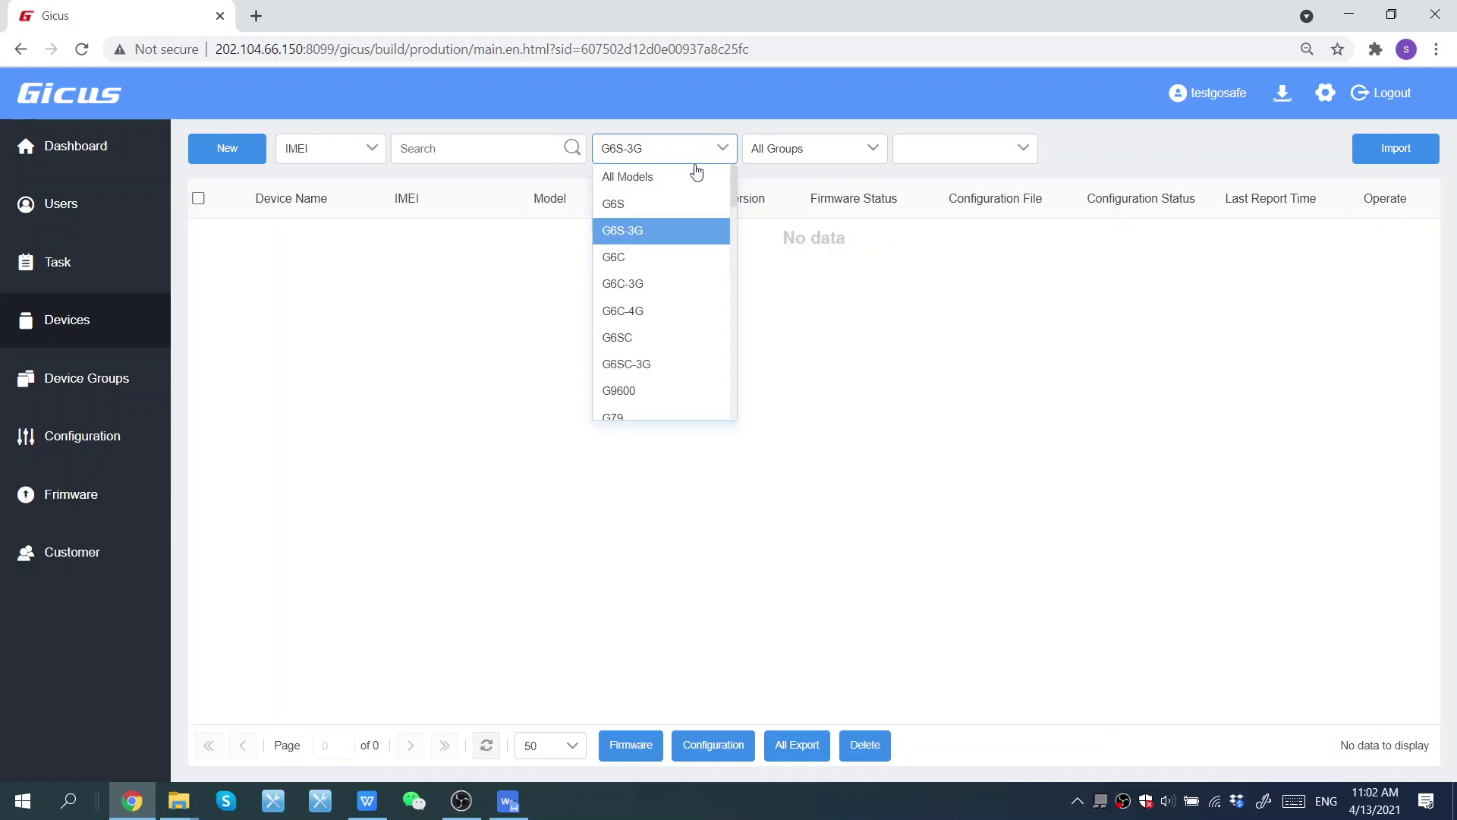
left_click(668, 199)
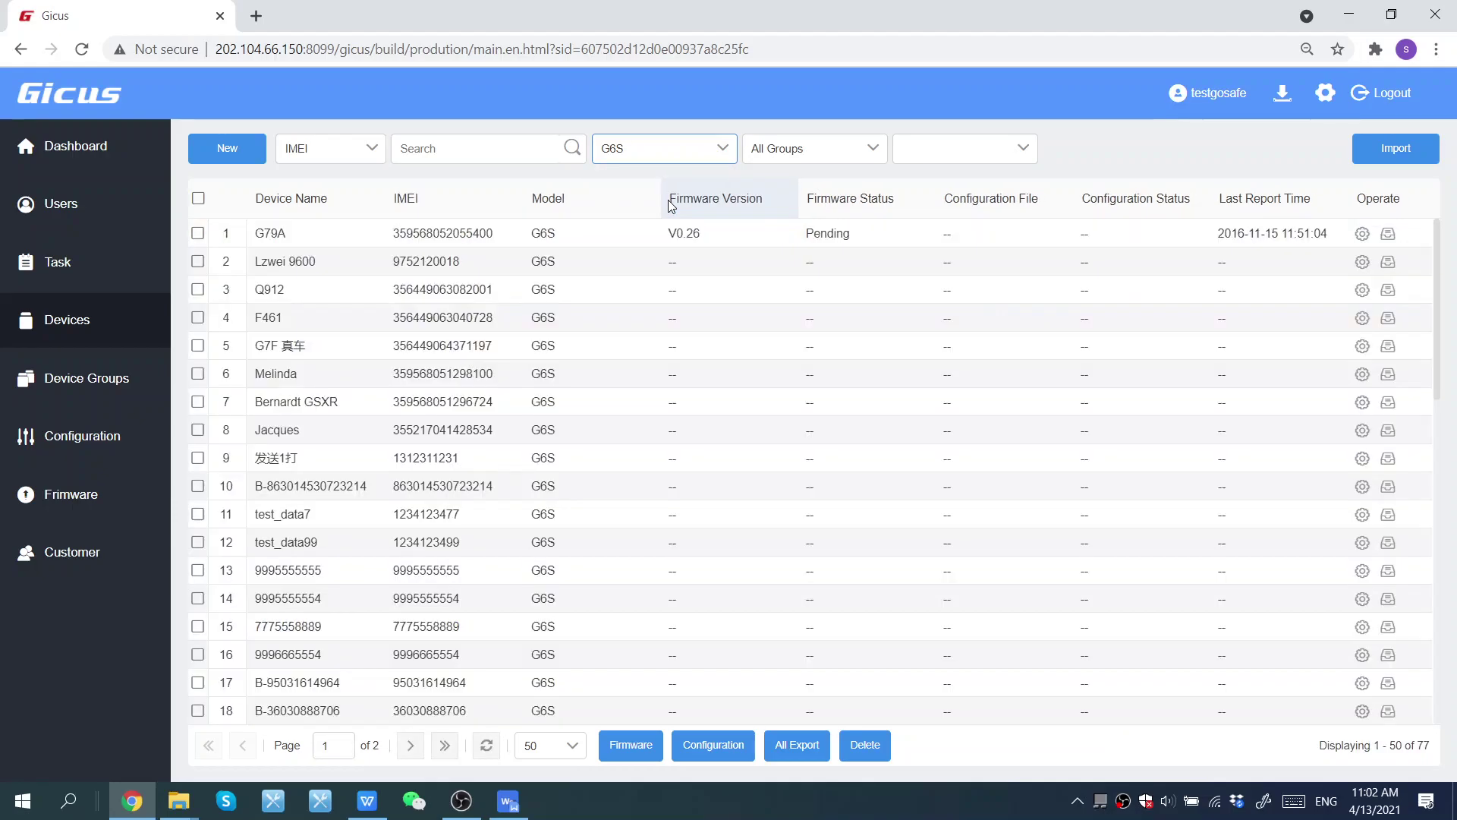
left_click(314, 569)
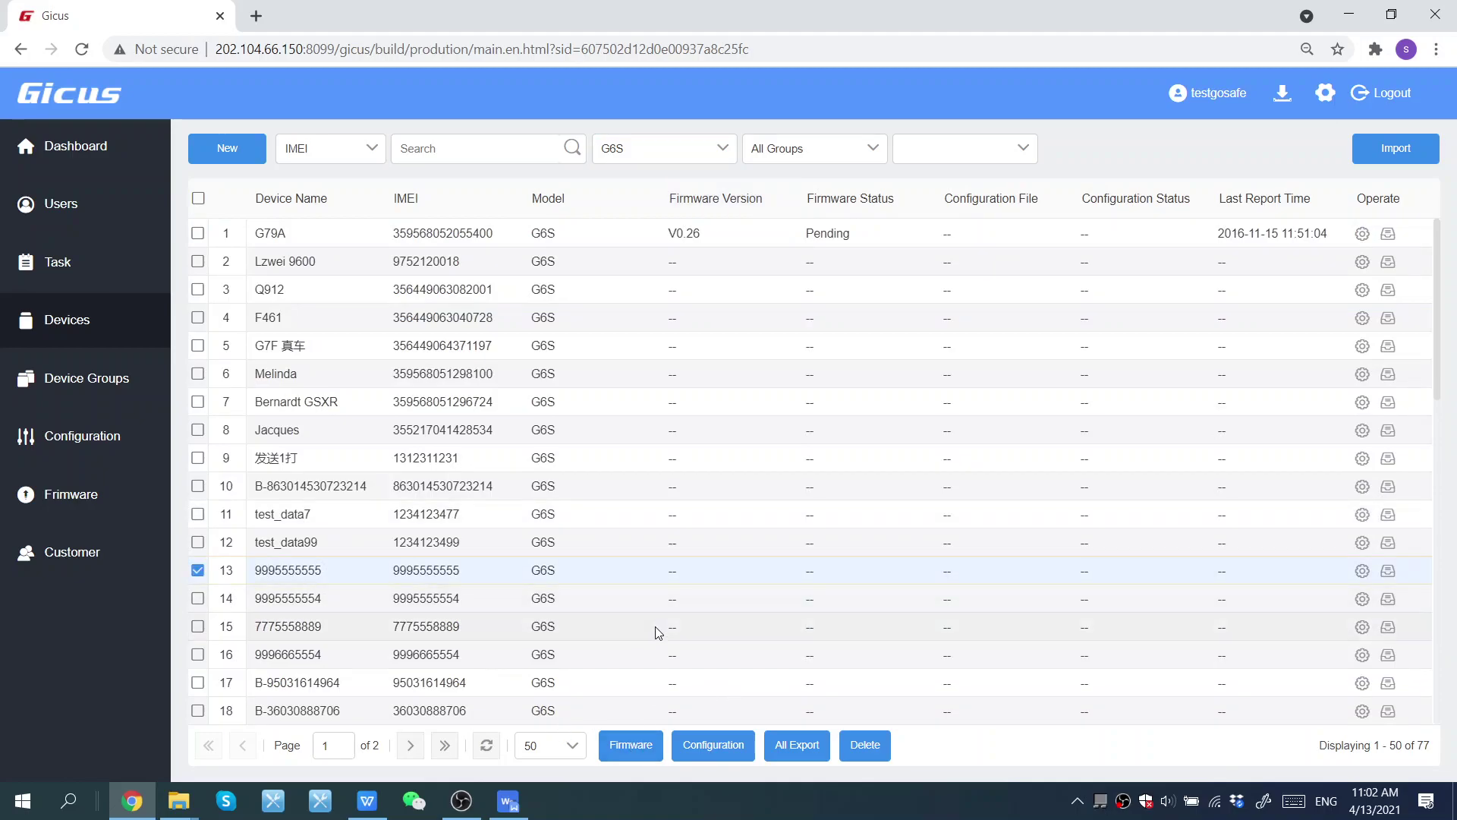
Open the device's firmware dialog on Release and list G6S_V3.37.bin and G6S_V3.40.bin
left_click(635, 754)
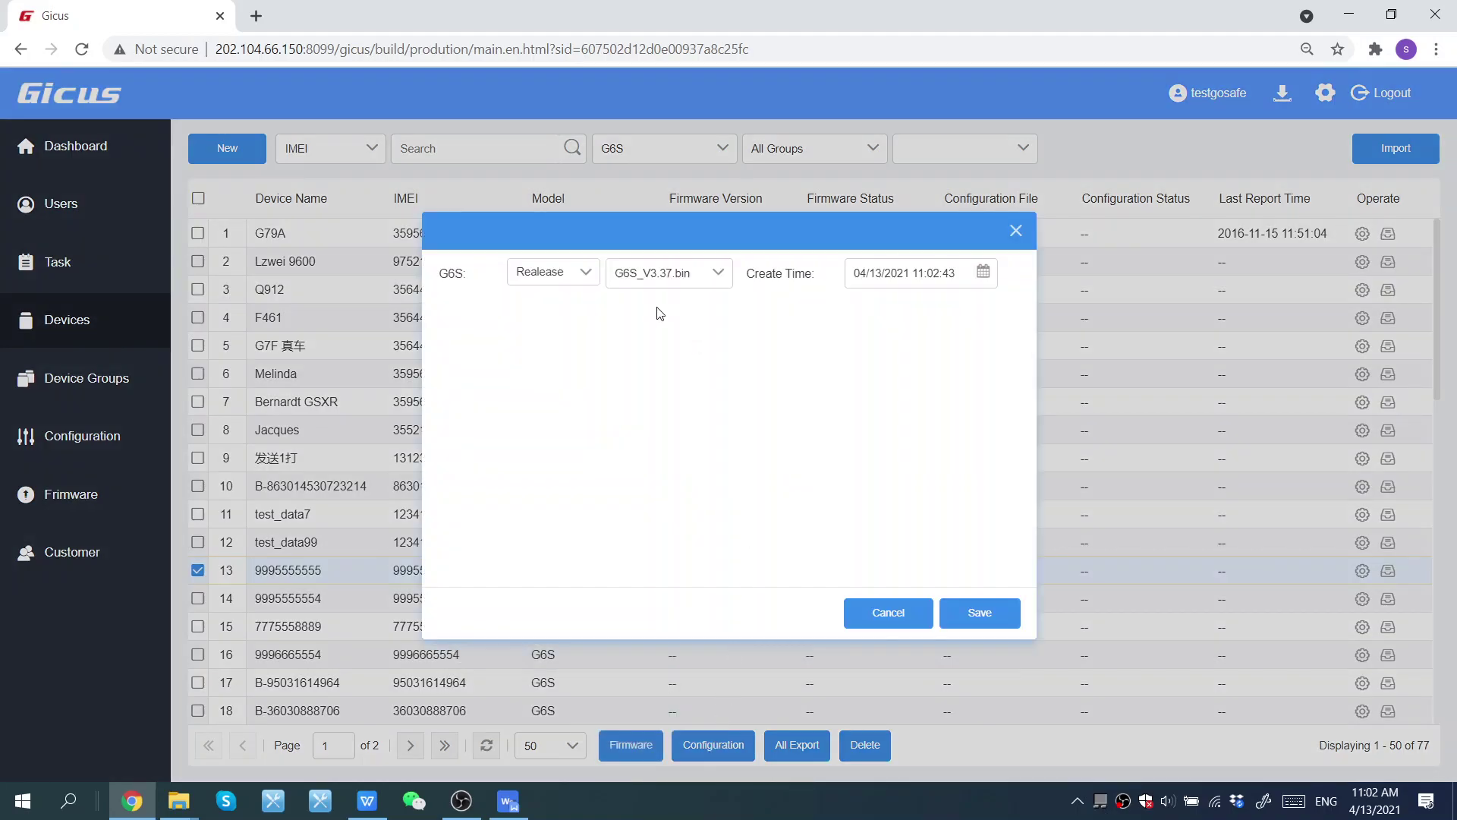
left_click(590, 279)
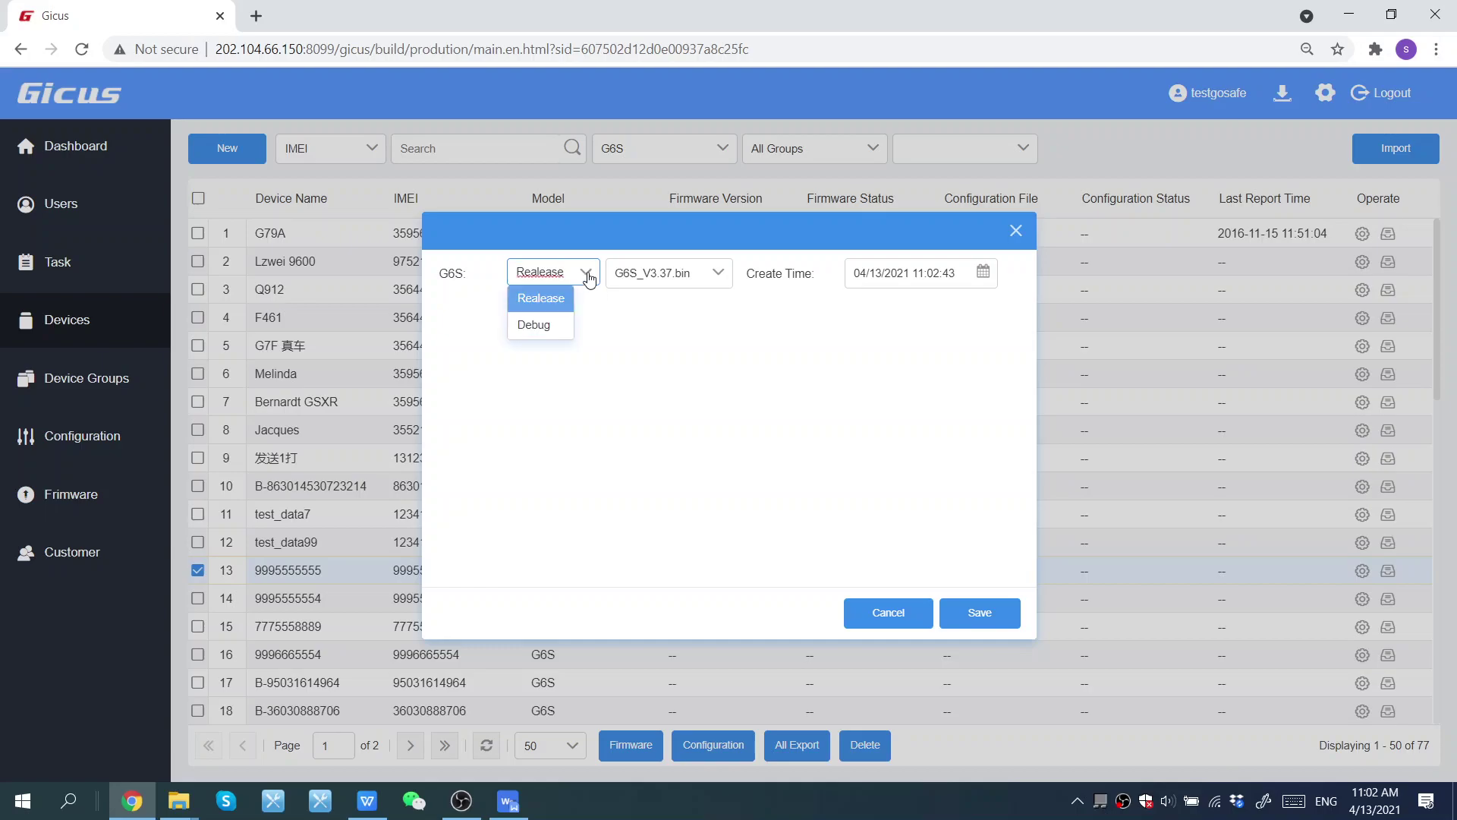
left_click(610, 318)
left_click(725, 281)
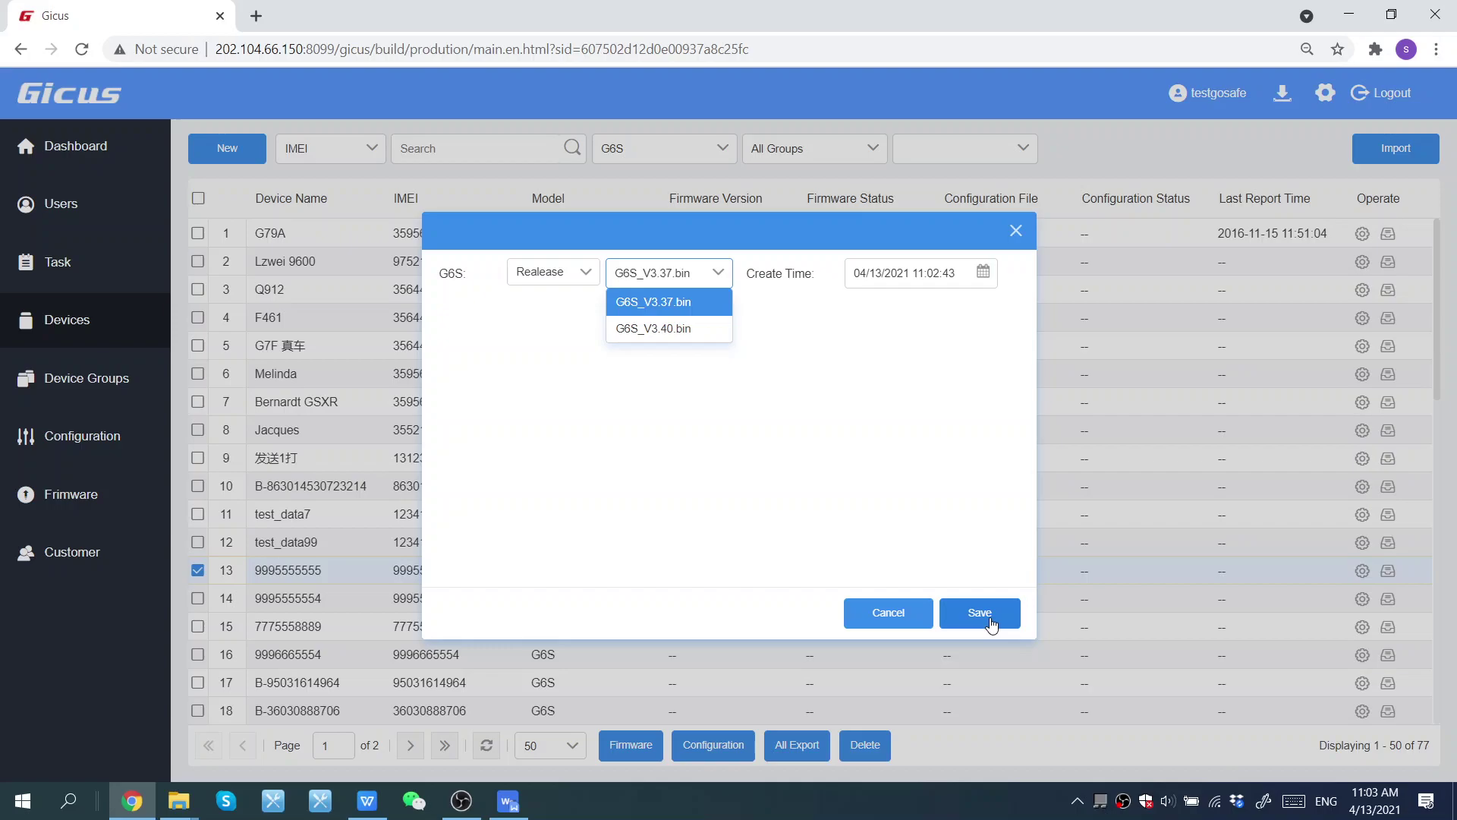
Close firmware unsaved, preview Current versions and SampleConfiguration.txt in Configuration, then close unsaved
left_click(1017, 232)
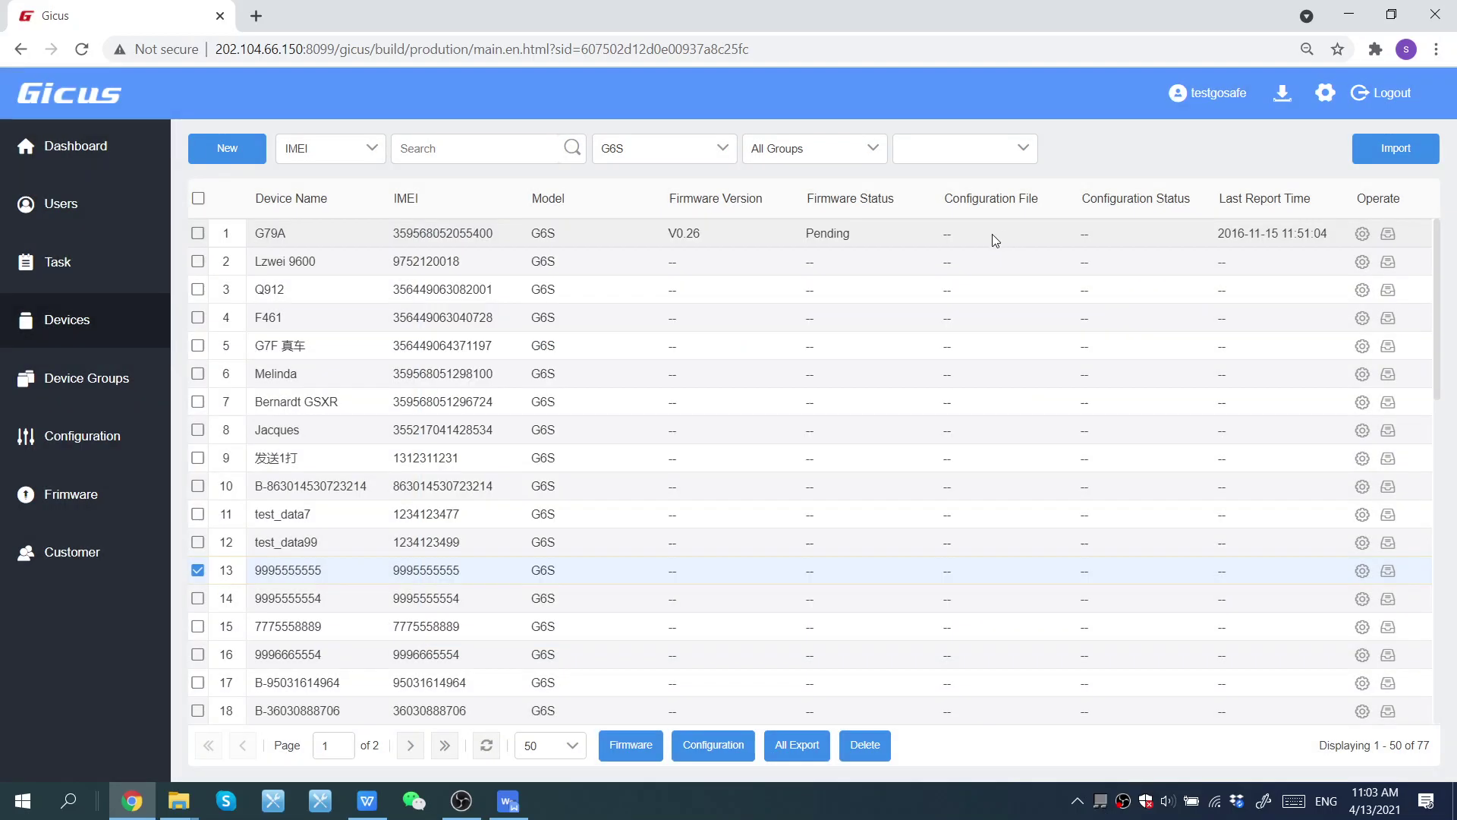
left_click(687, 754)
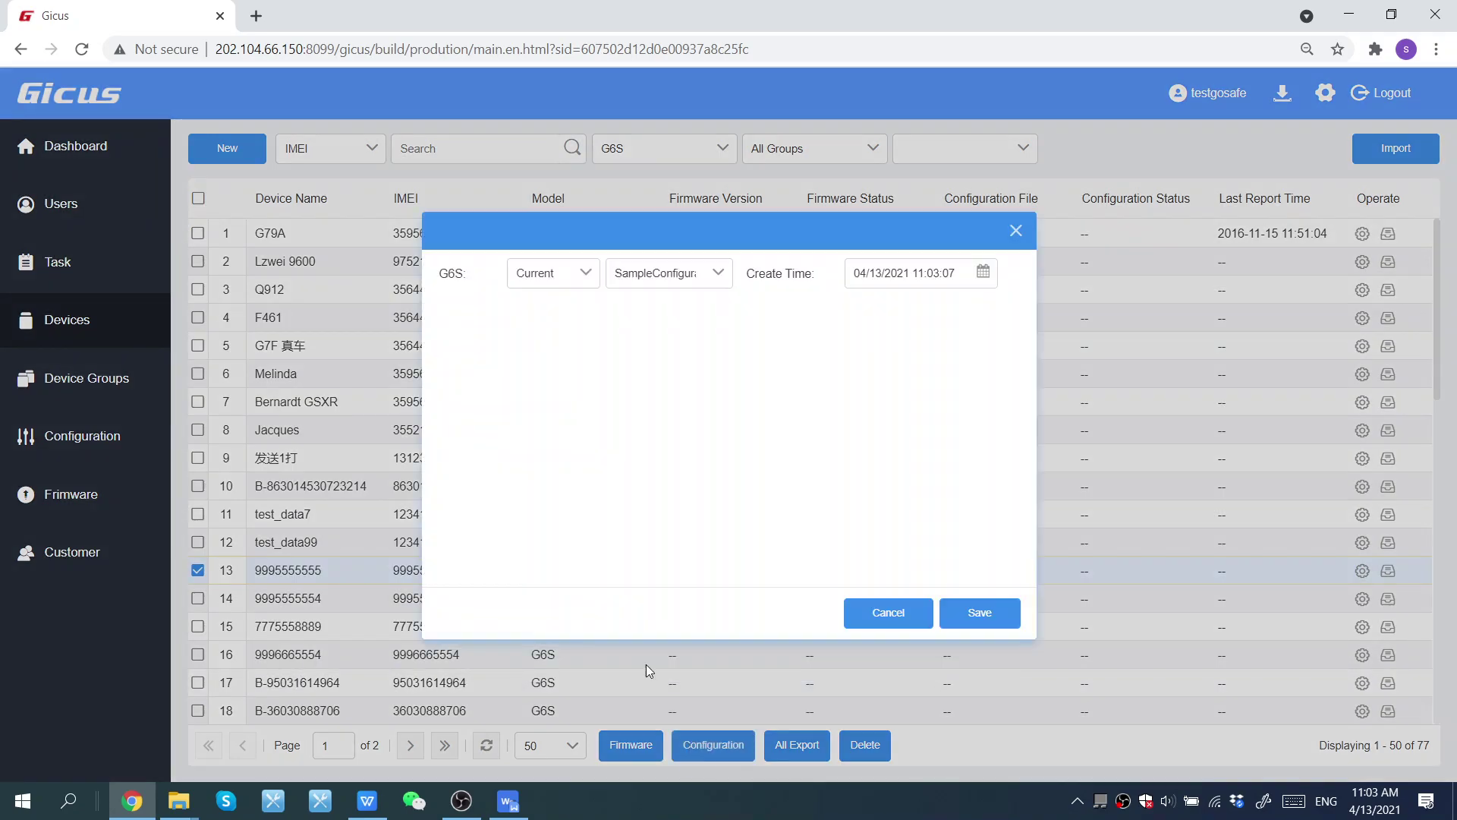
left_click(586, 274)
left_click(721, 281)
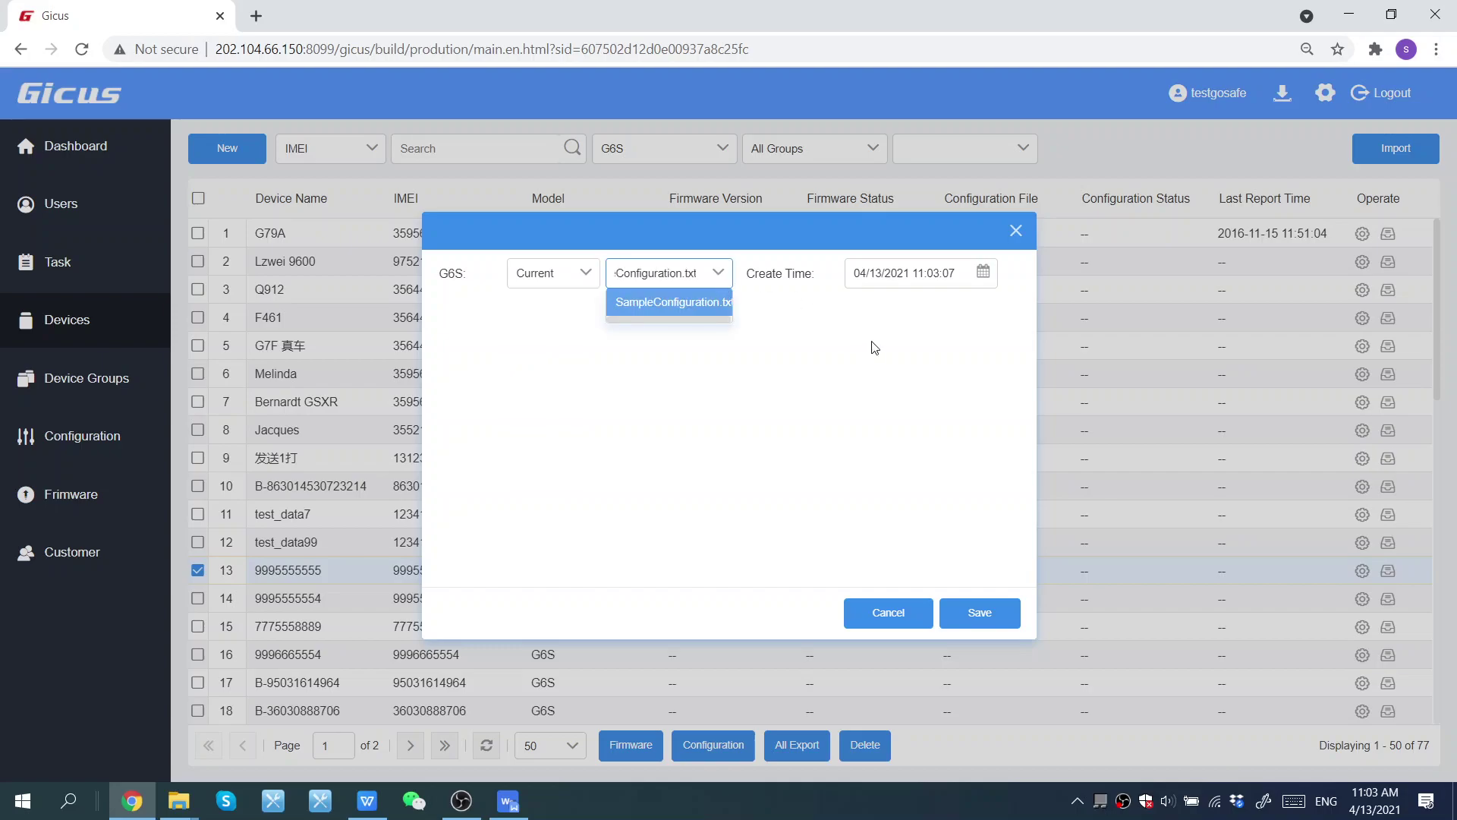
left_click(715, 277)
left_click(716, 278)
left_click(922, 351)
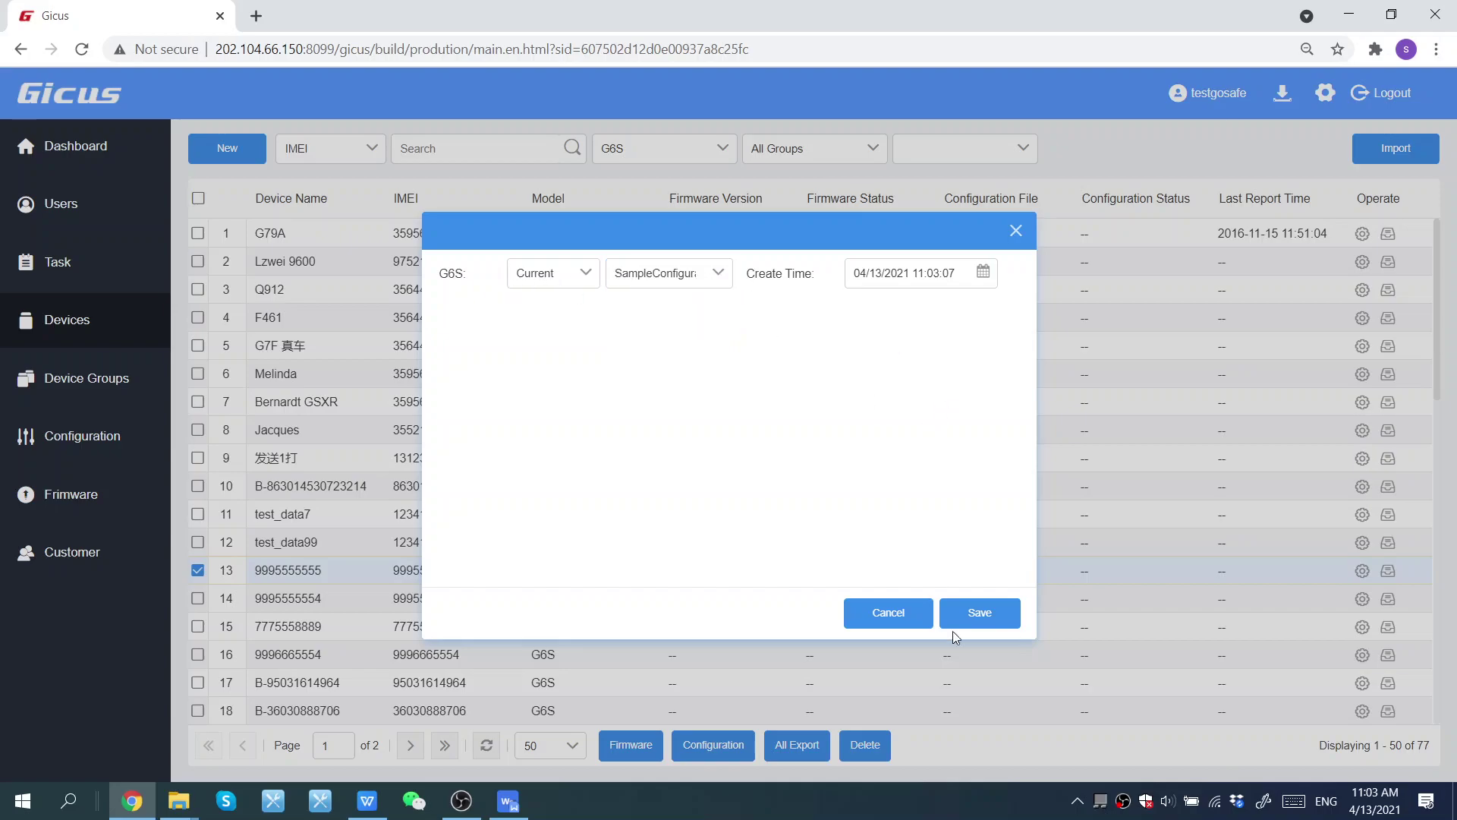
left_click(1015, 230)
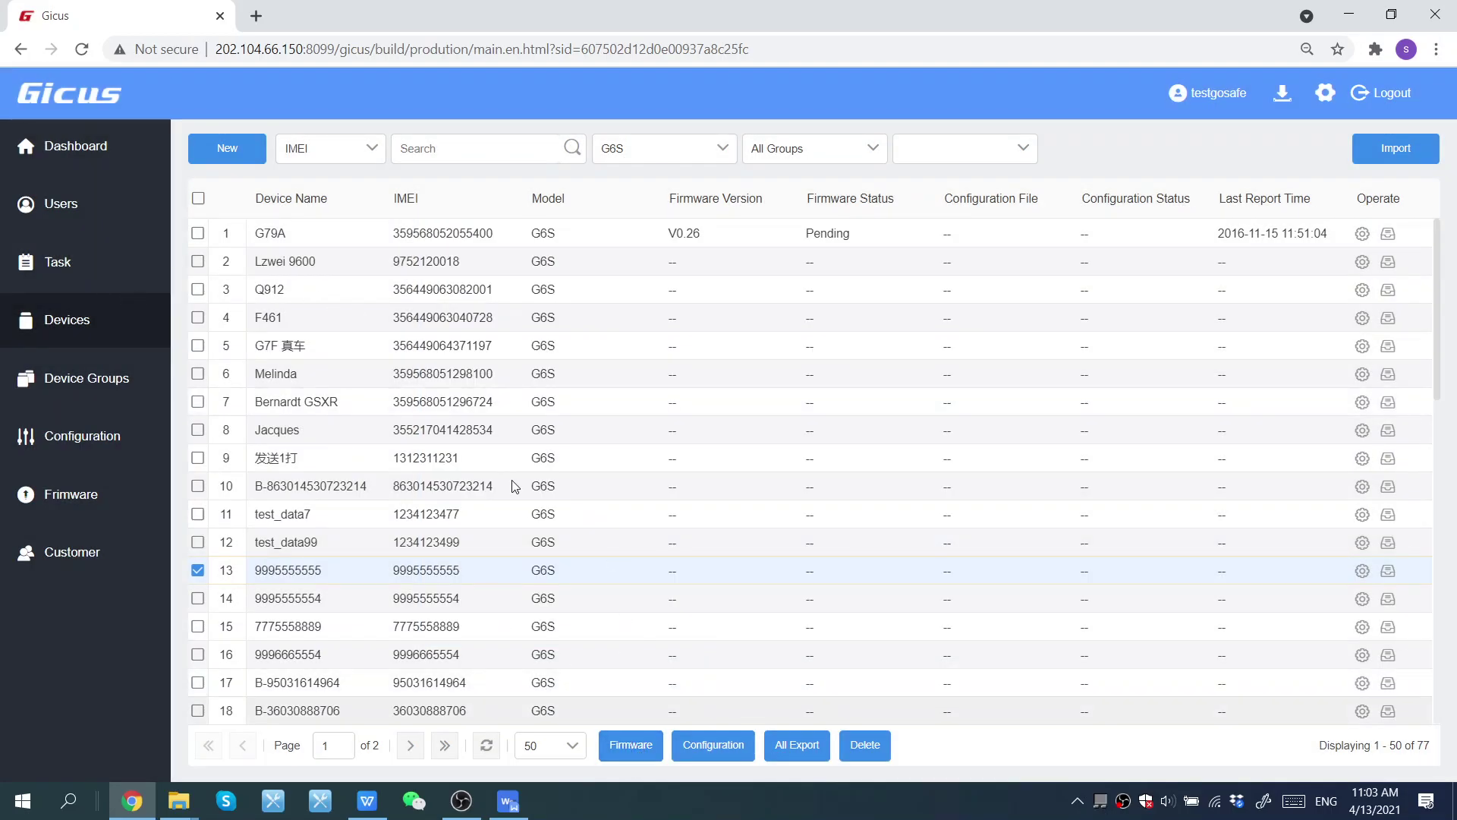
left_click(623, 748)
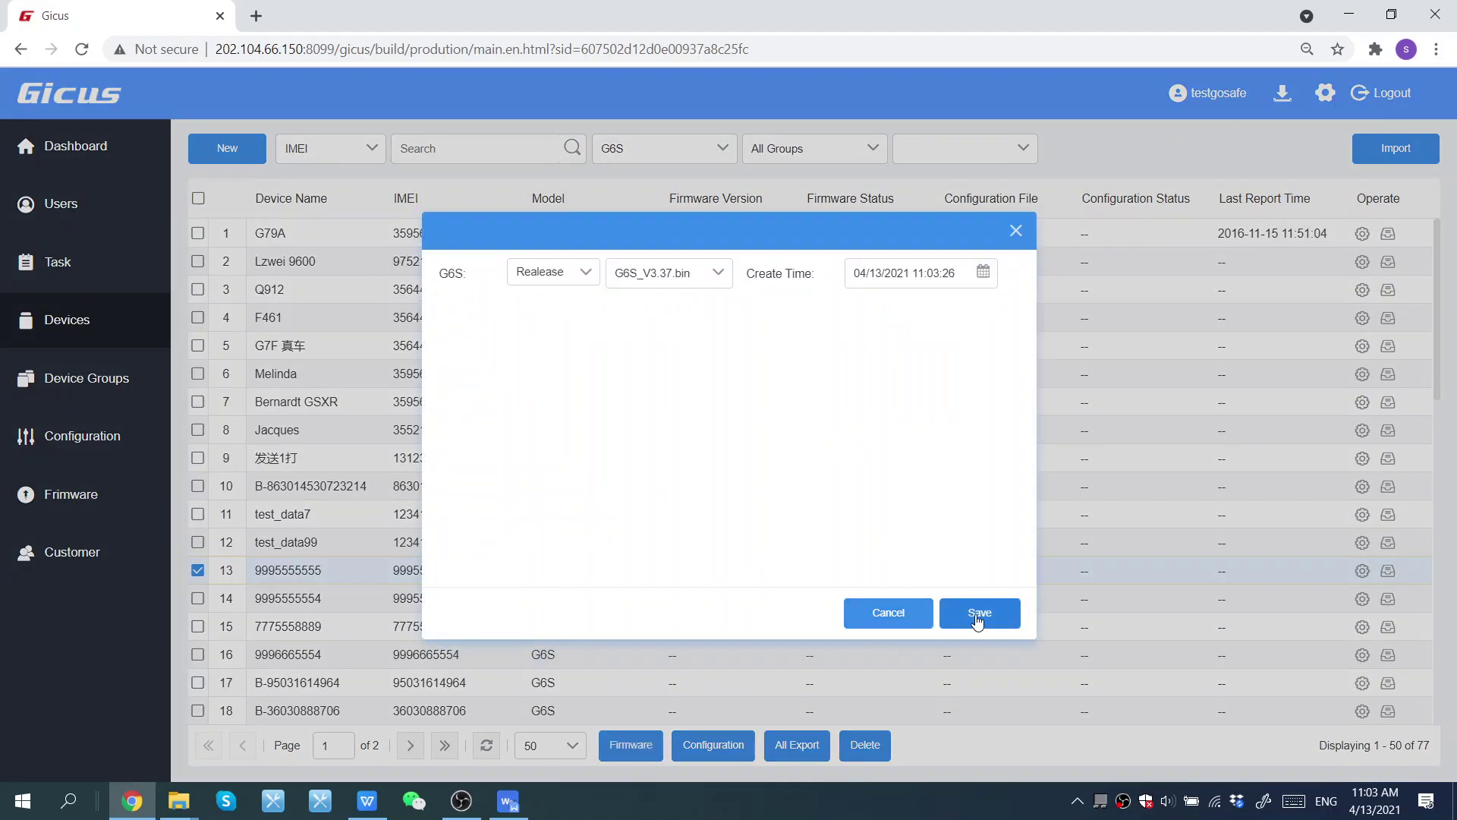
left_click(721, 281)
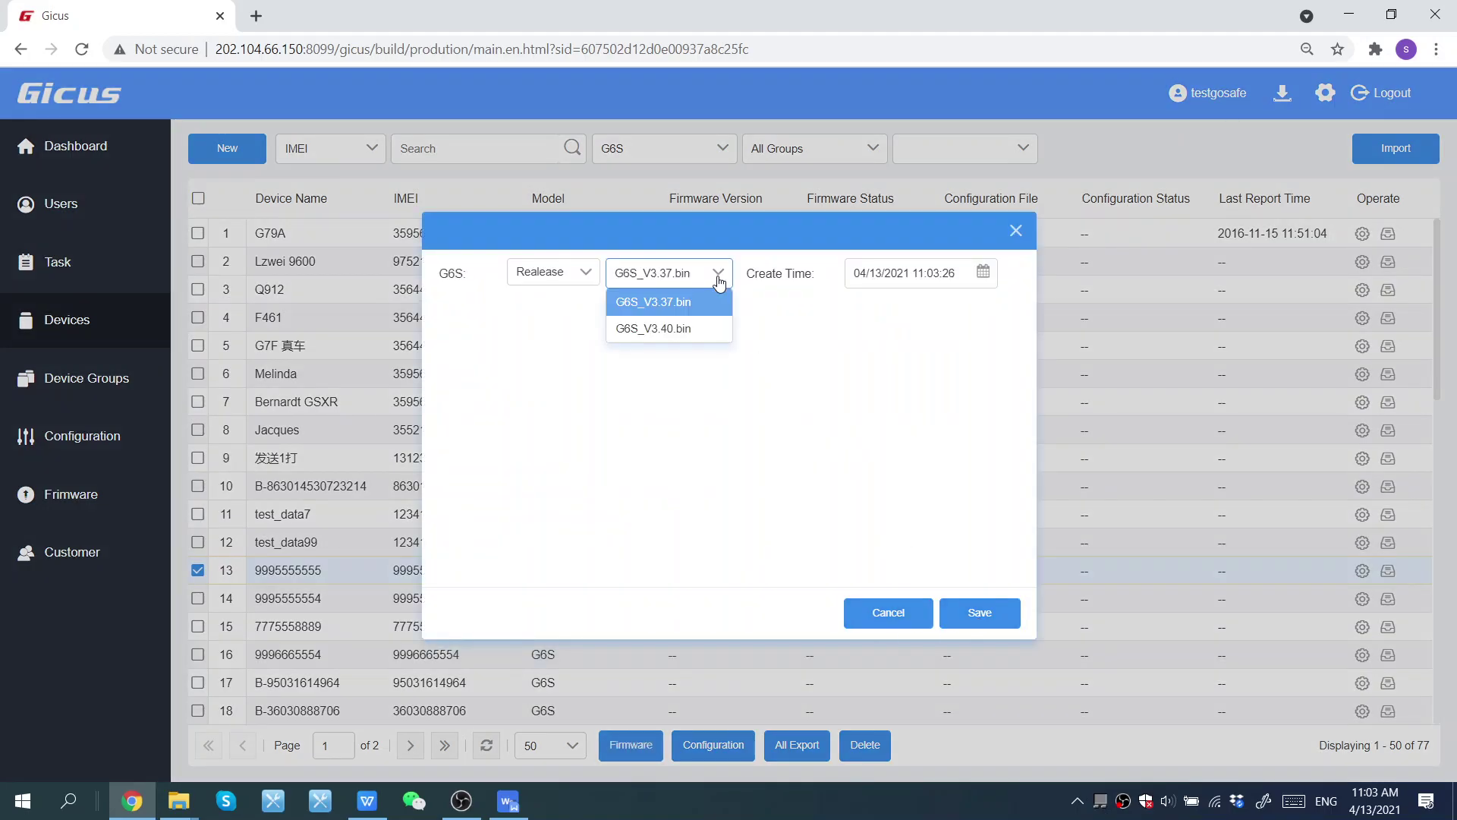
left_click(691, 327)
left_click(966, 616)
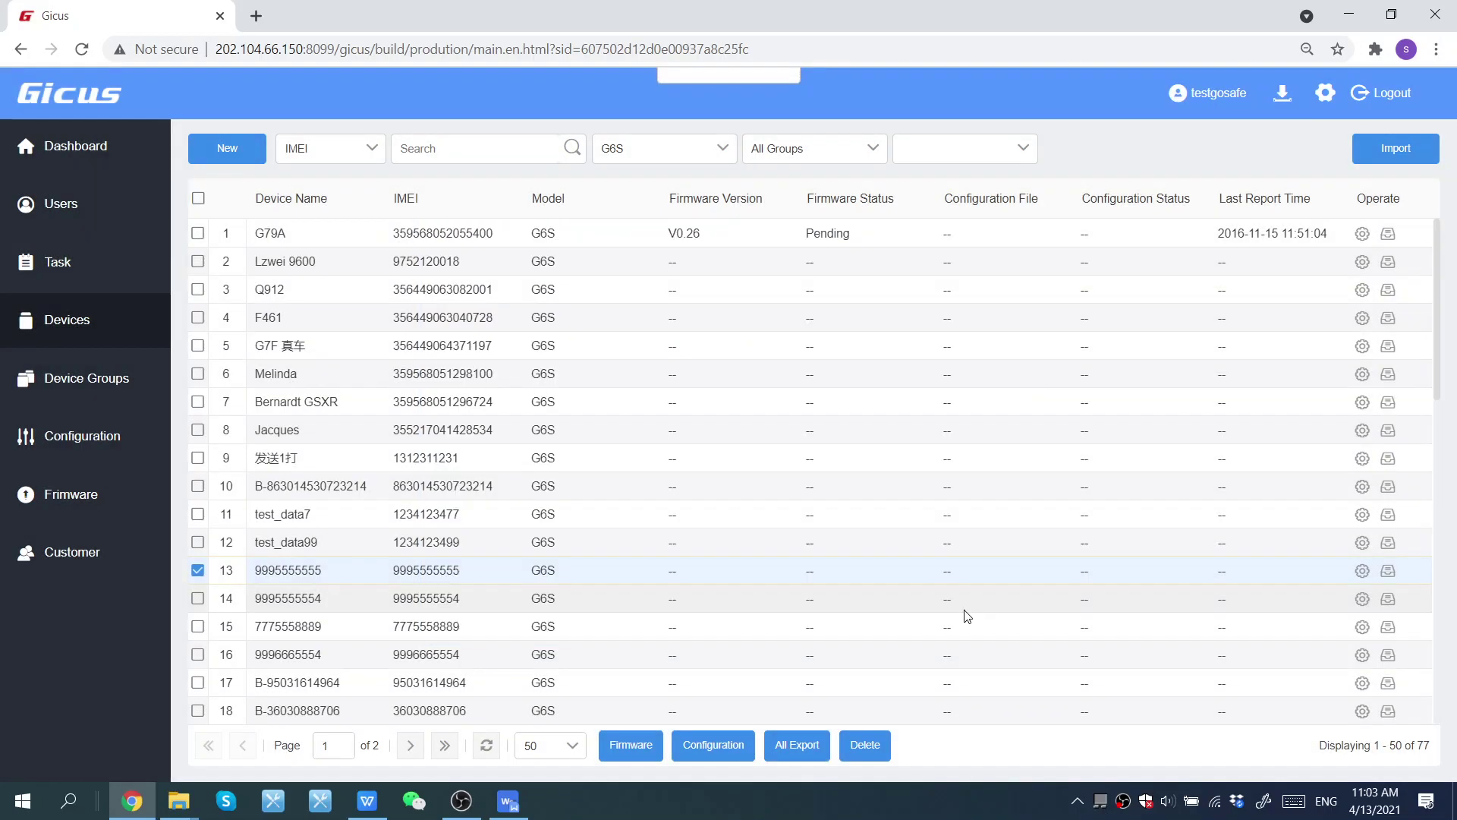
Search the task list for tasks matching 999
left_click(118, 275)
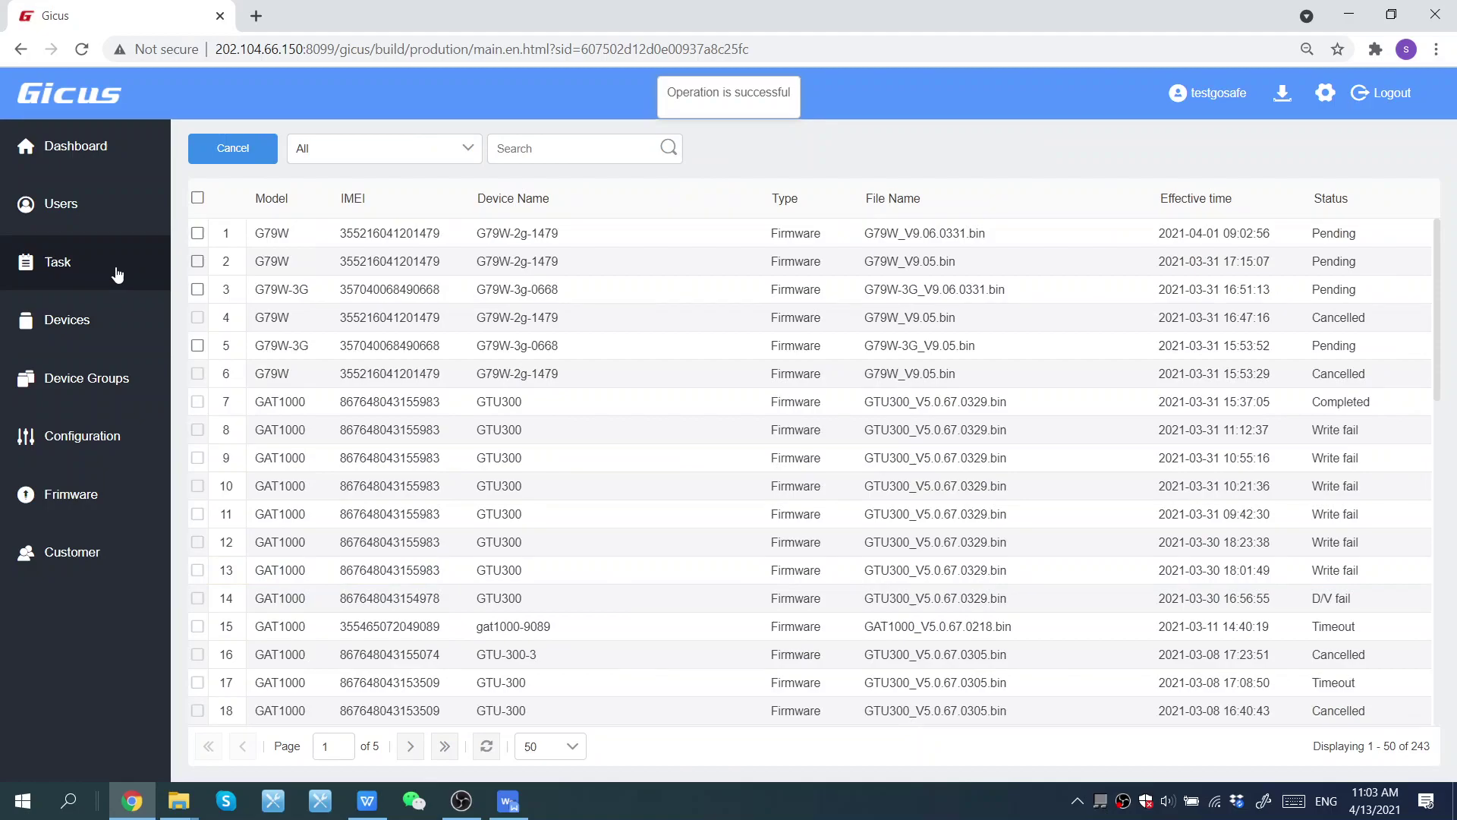
left_click(553, 151)
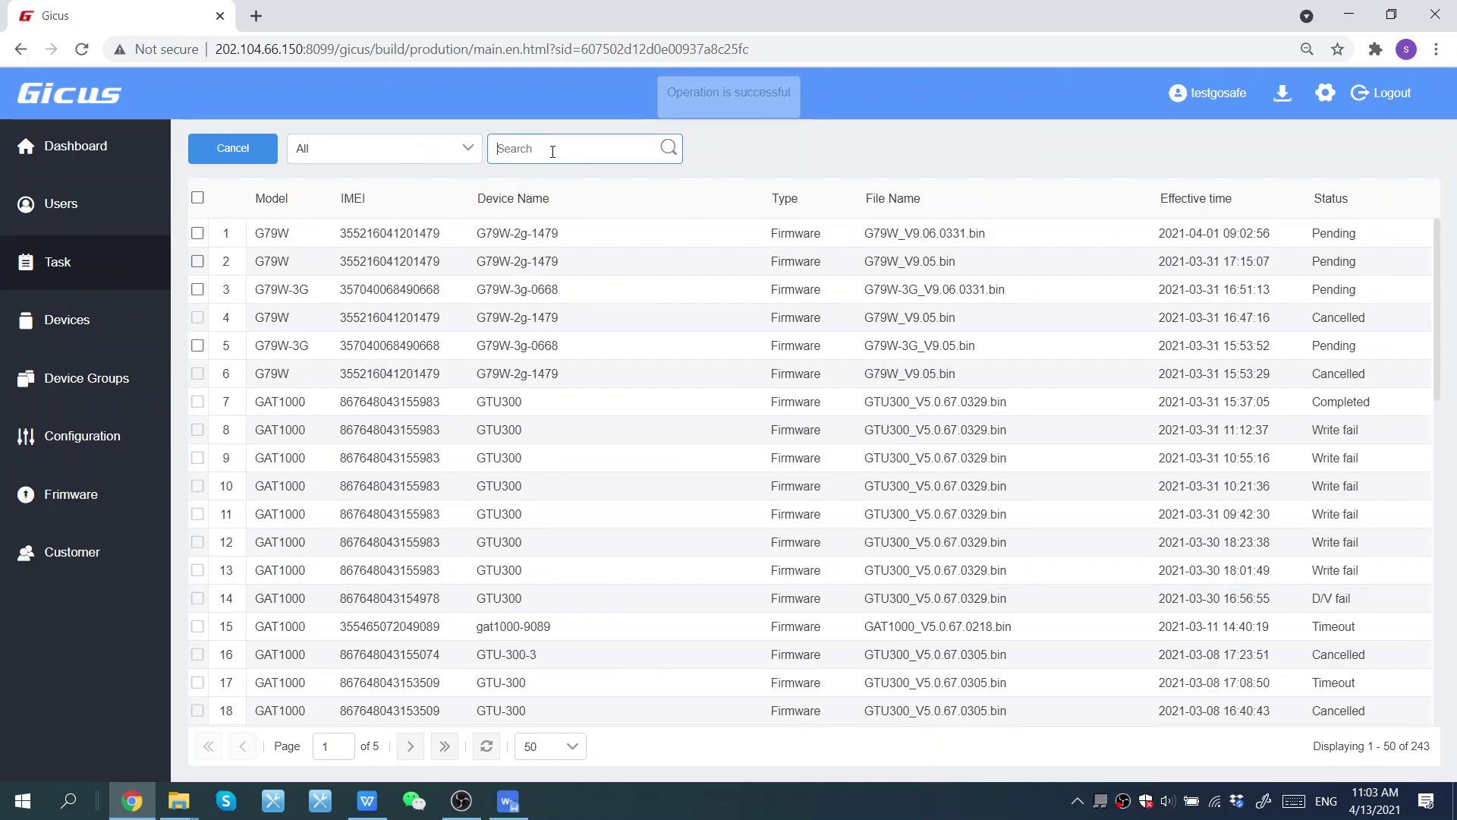
type("G6S")
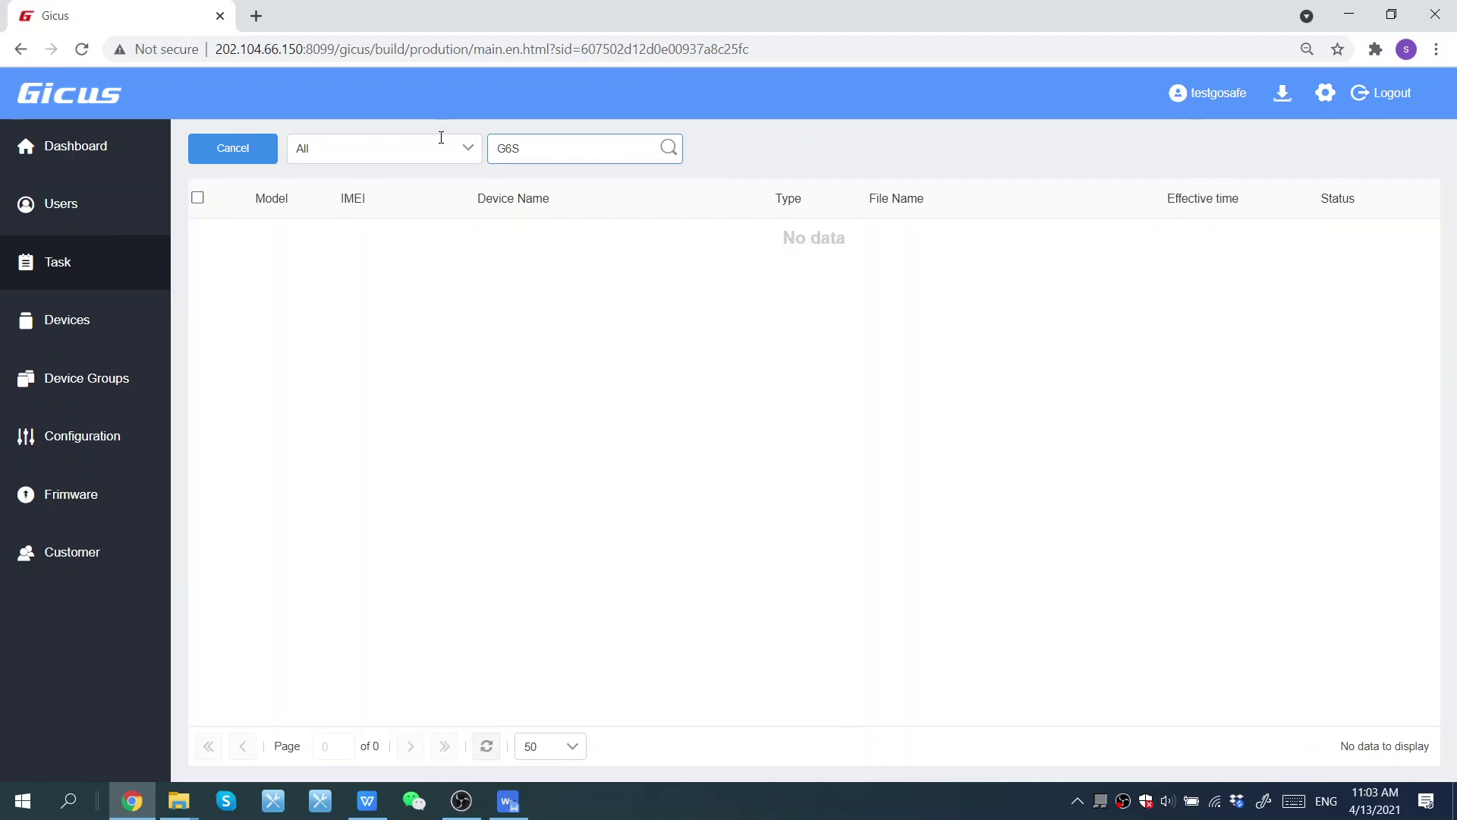
key("ctrl+a")
key("BackSpace")
type("99")
left_click(669, 148)
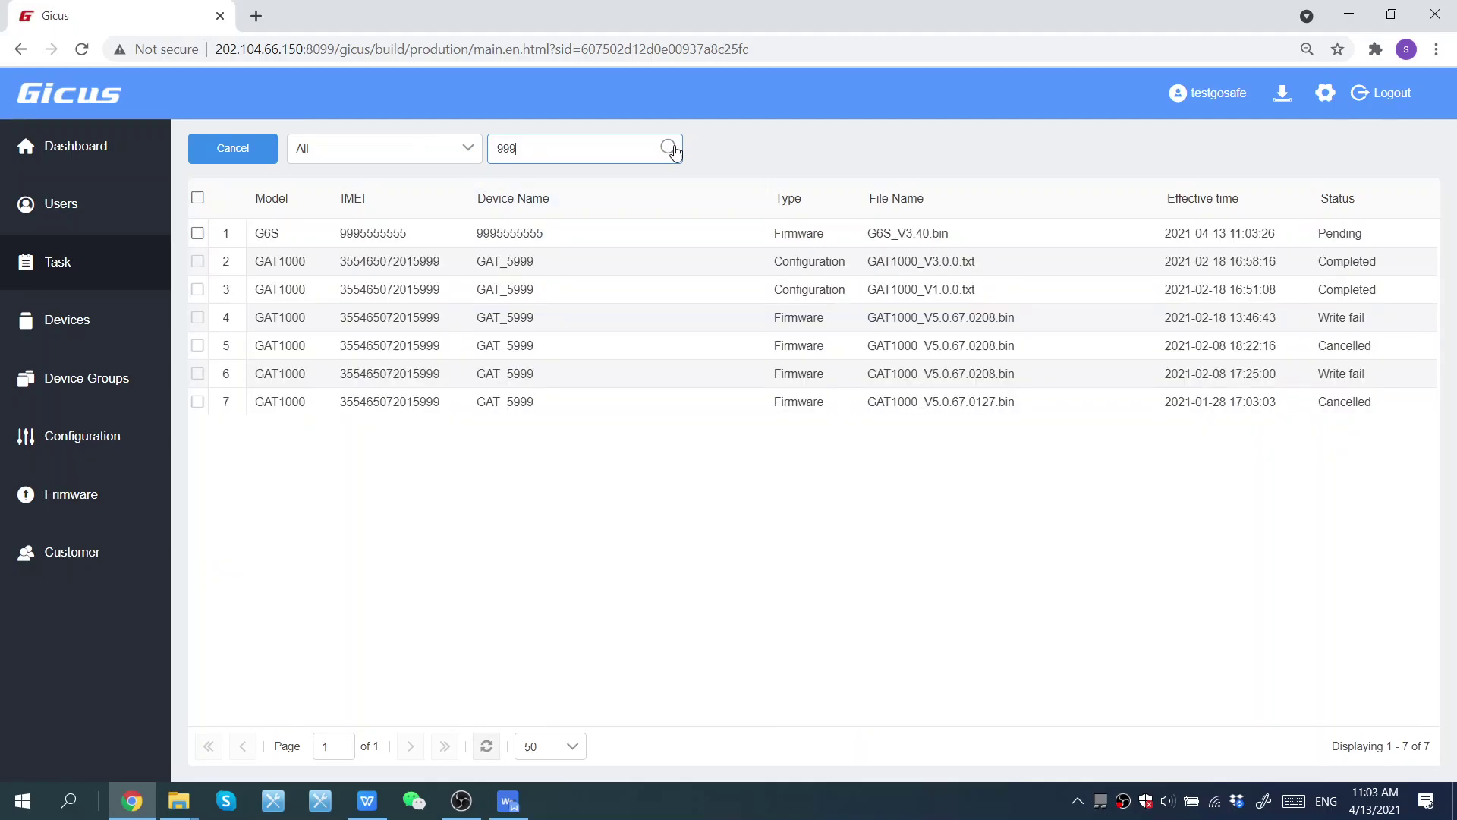
Tick the pending G6S_V3.40.bin task in the top row
left_click(529, 233)
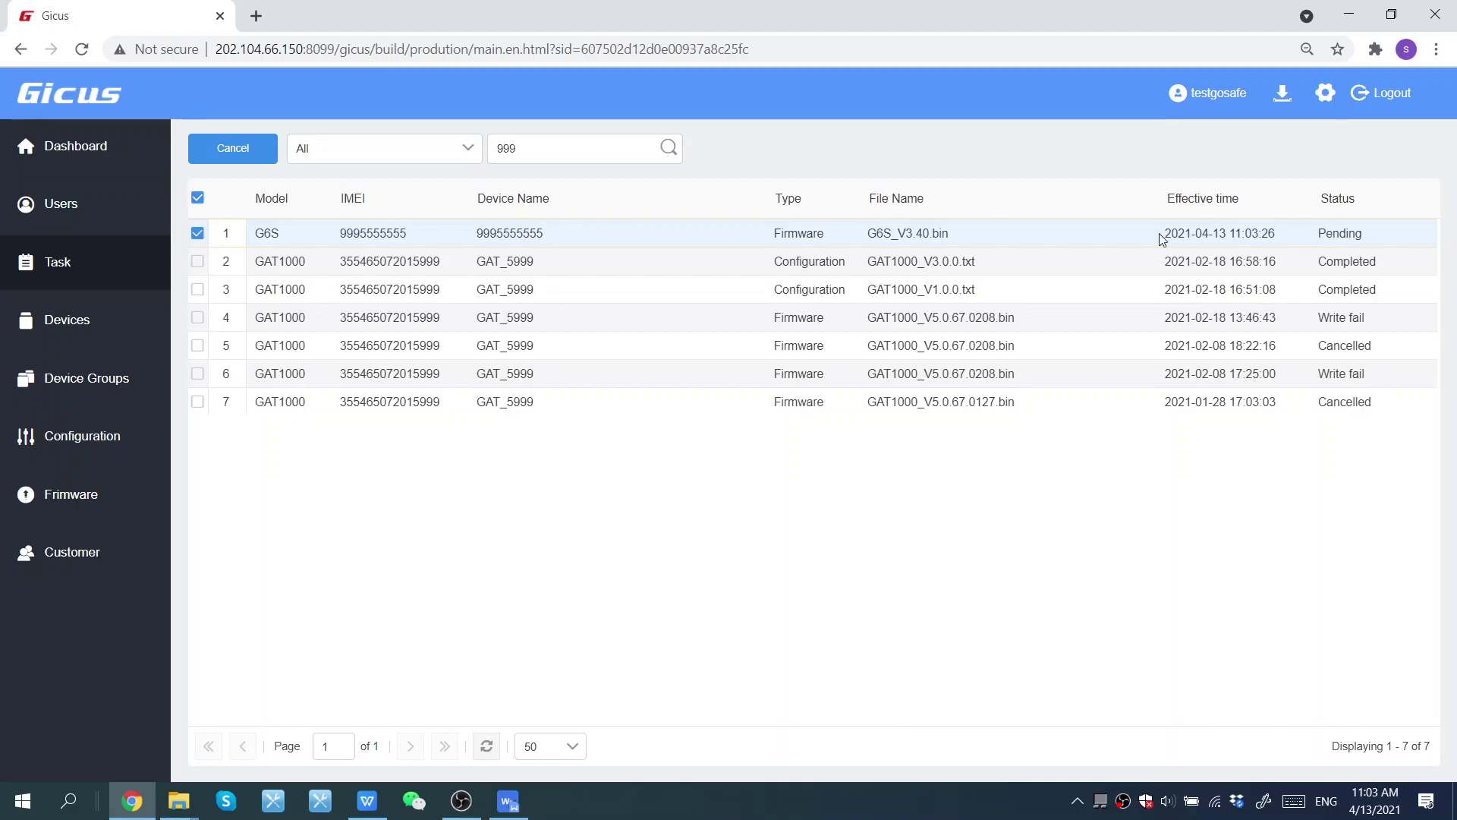
double_click(1320, 236)
left_click(1368, 234)
double_click(1358, 233)
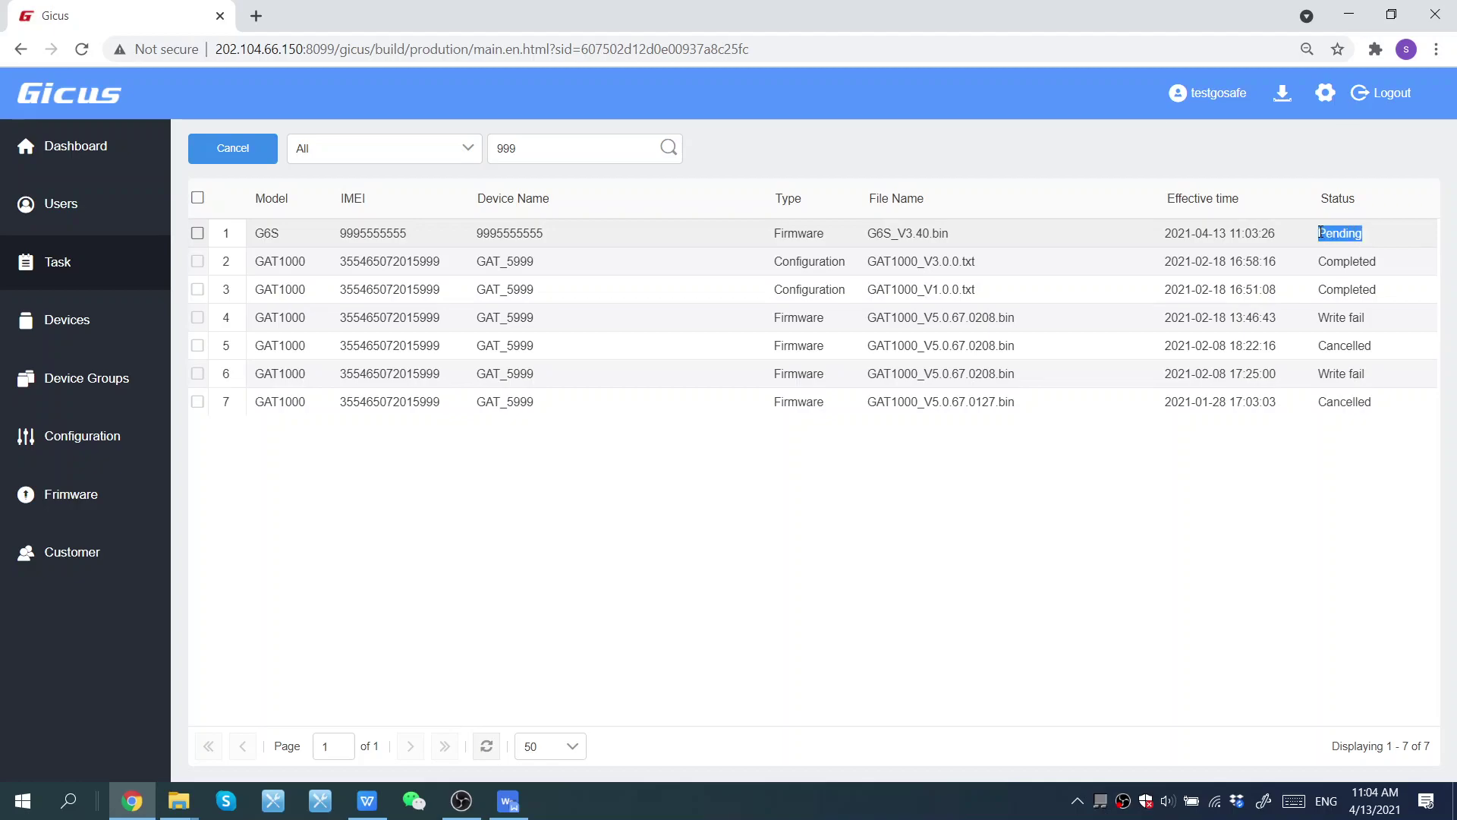
left_click(1360, 234)
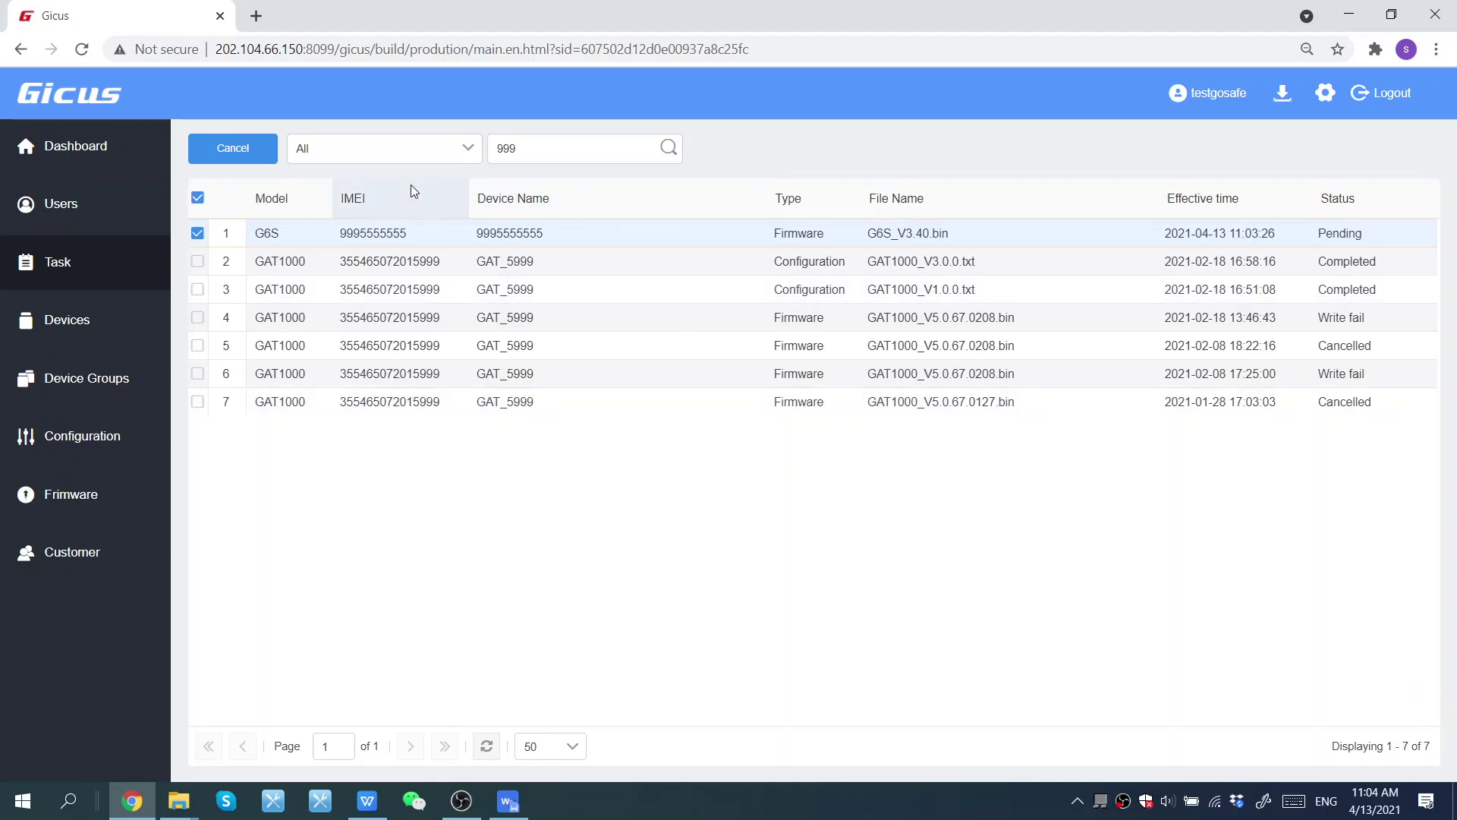
Cancel the selected G6S_V3.40.bin task, confirm with Yes, and clear the selection
left_click(229, 155)
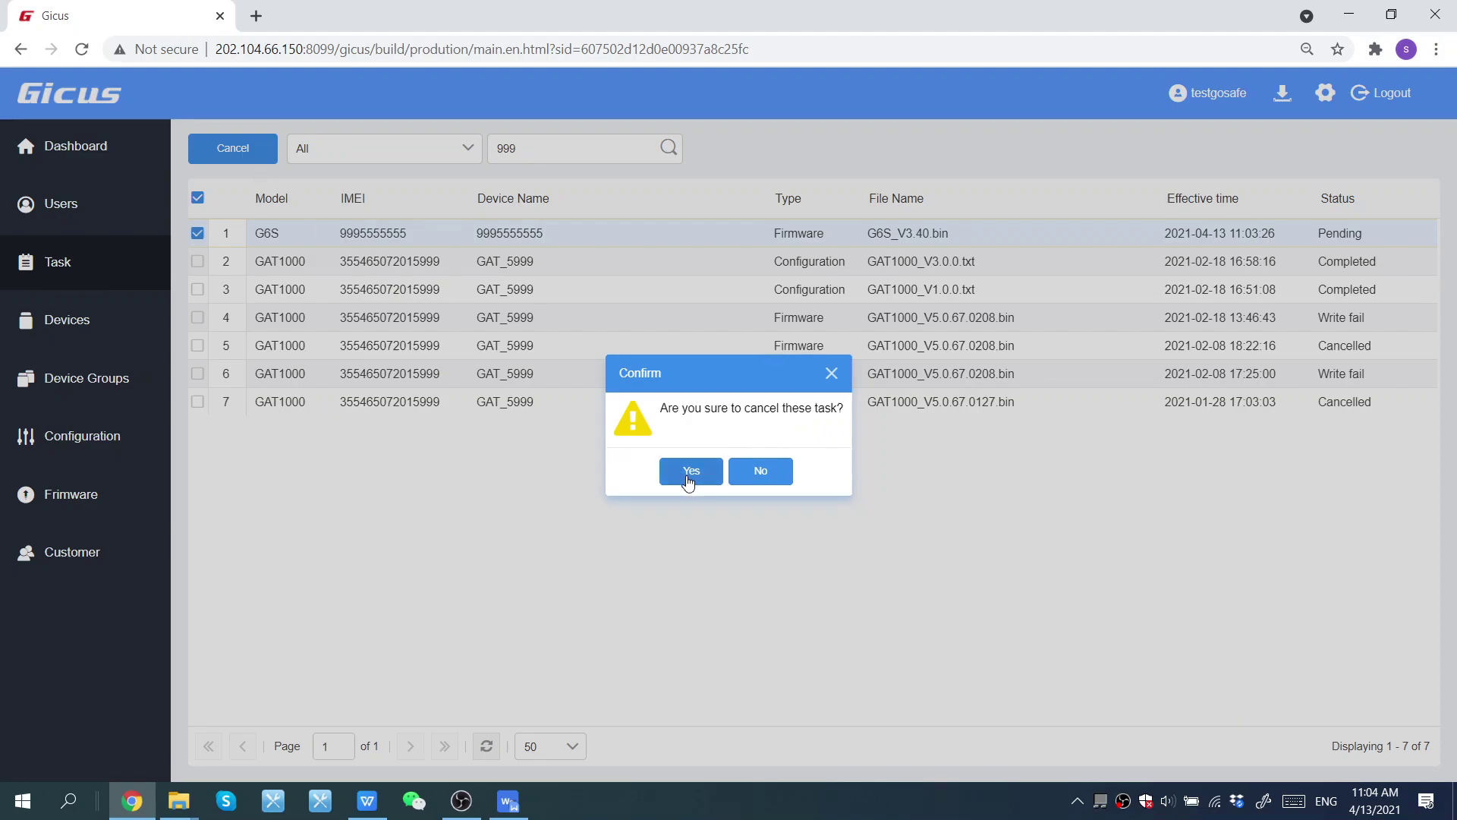
left_click(689, 477)
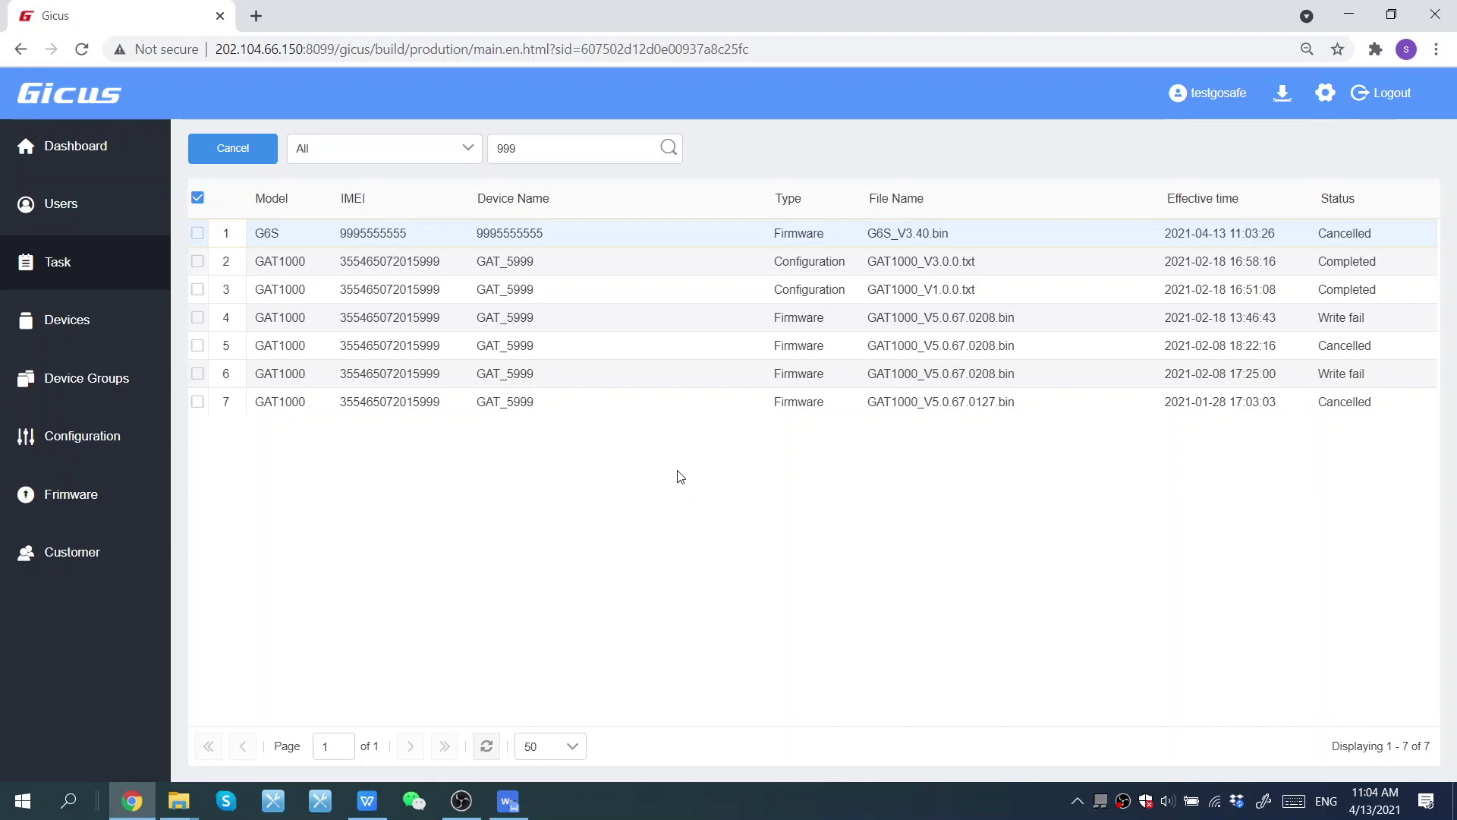
left_click(198, 234)
Go back to the Dashboard listing 212 devices, 13 configurations and 107 firmwares
left_click(87, 156)
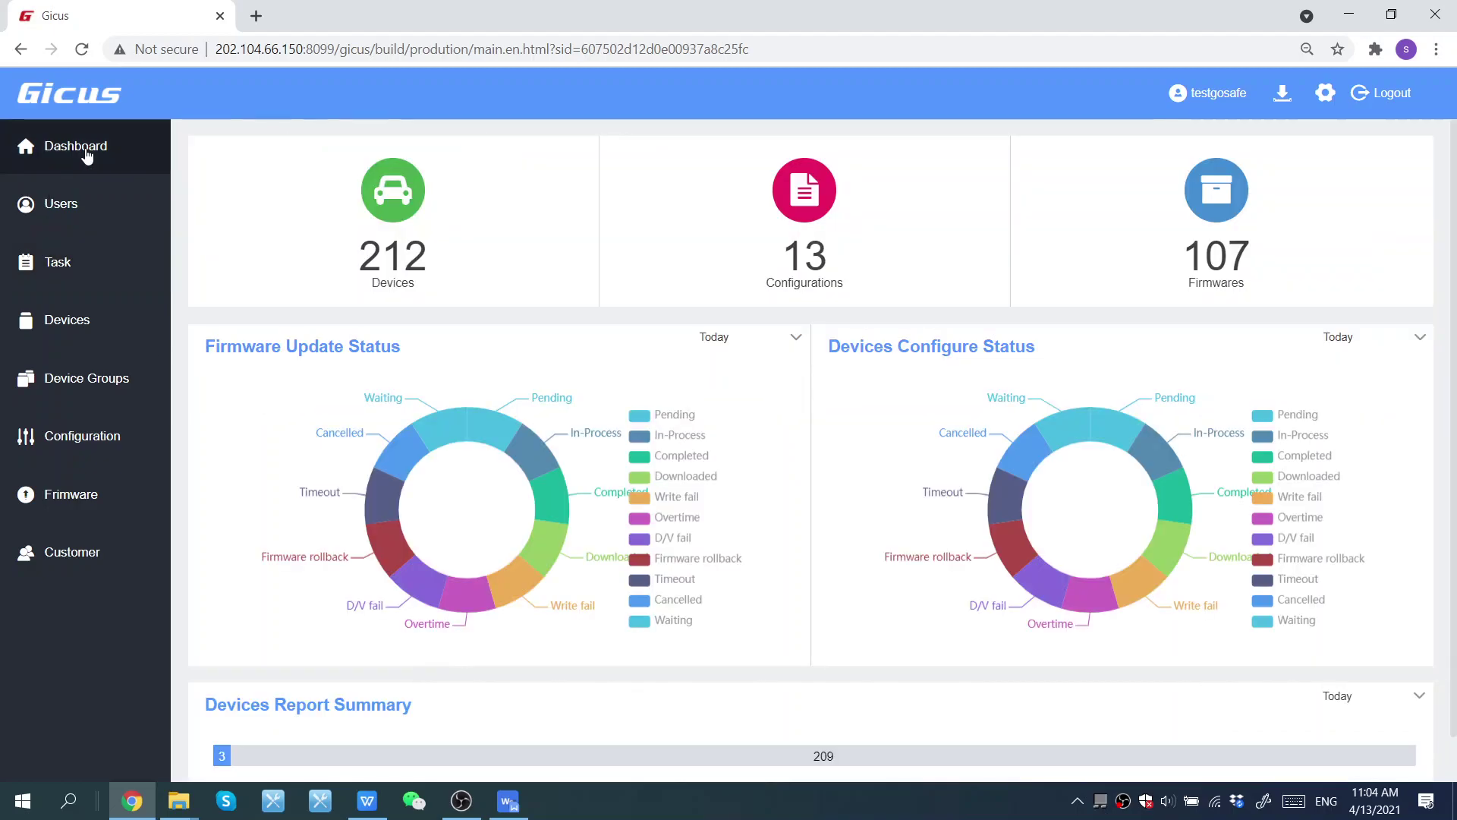